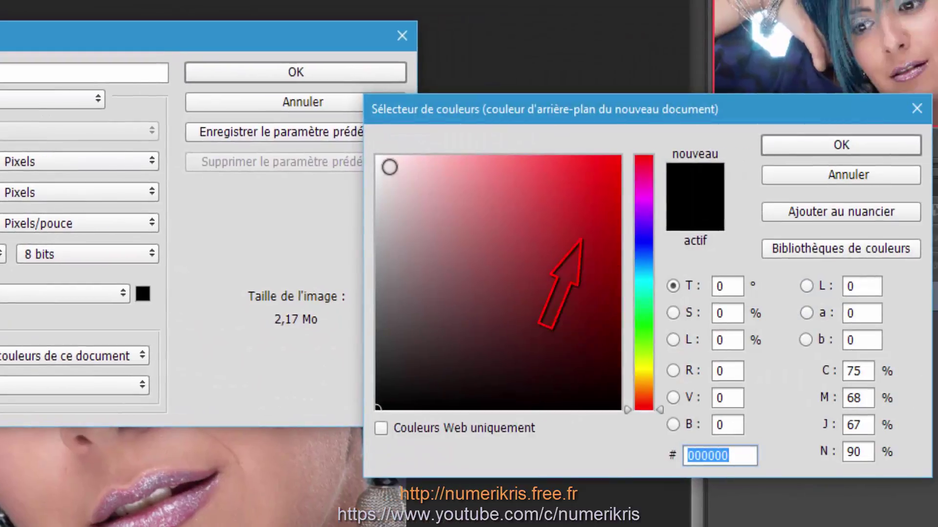
- Set the new document's background colour to white, name it "Grille" and create it
drag(471, 161, 457, 149)
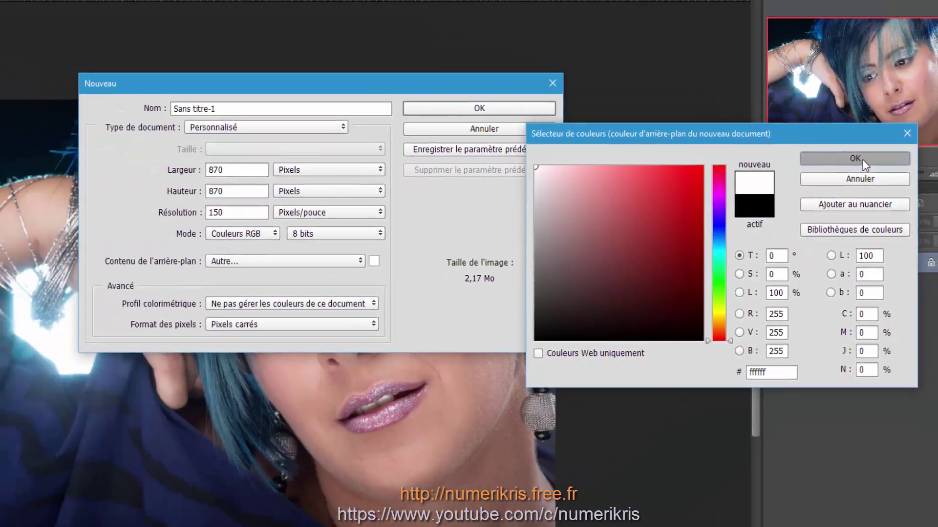
click(877, 143)
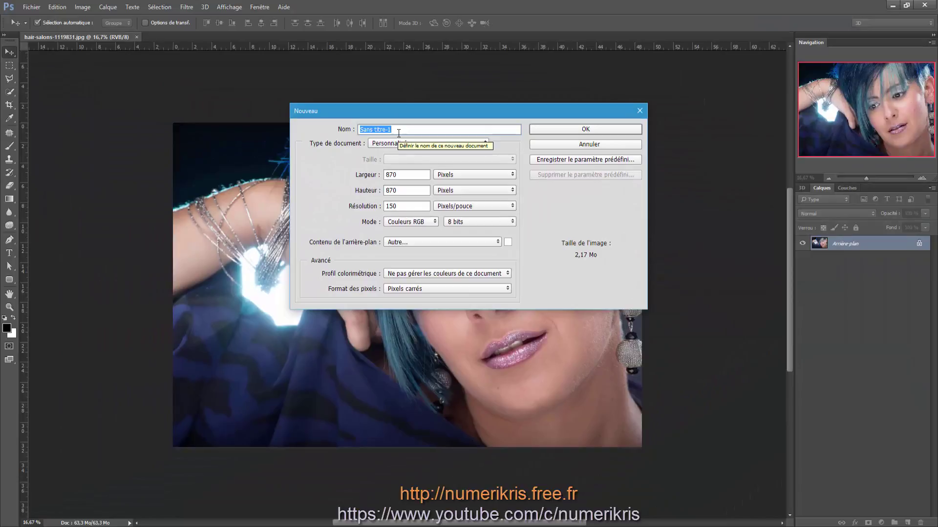
text(Grille)
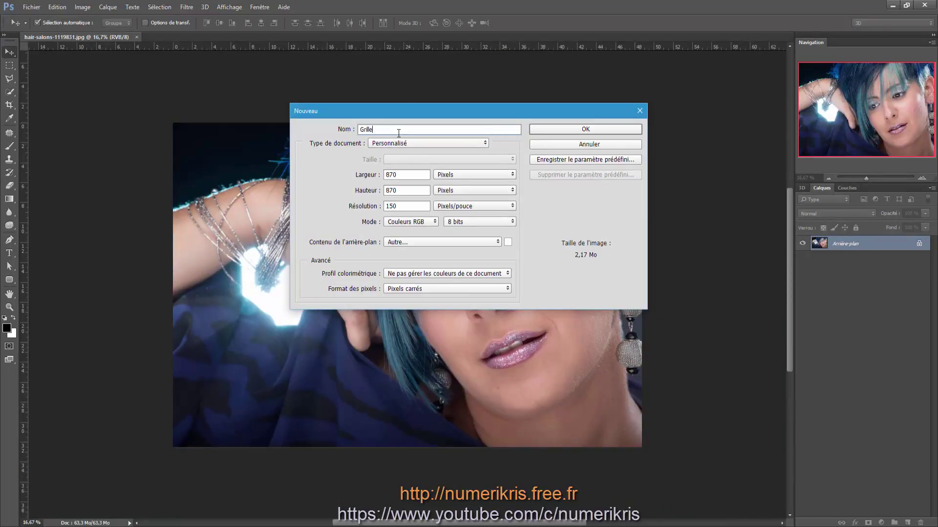
key(Return)
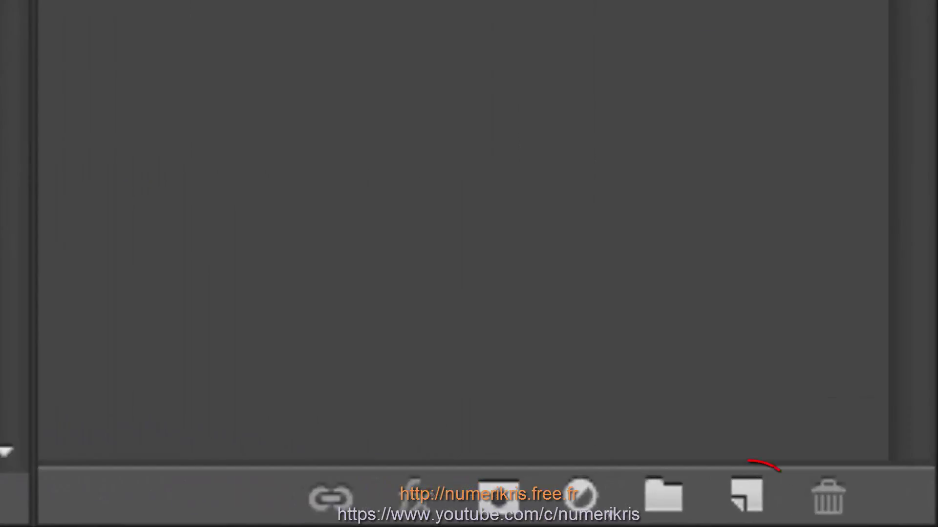
- Add a new layer above the background and rename it "Grille"
click(750, 492)
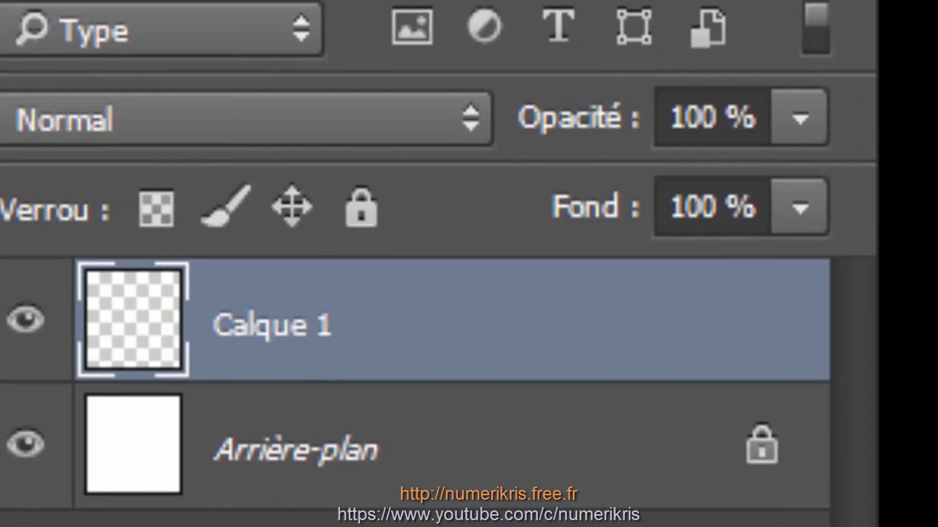
double_click(280, 337)
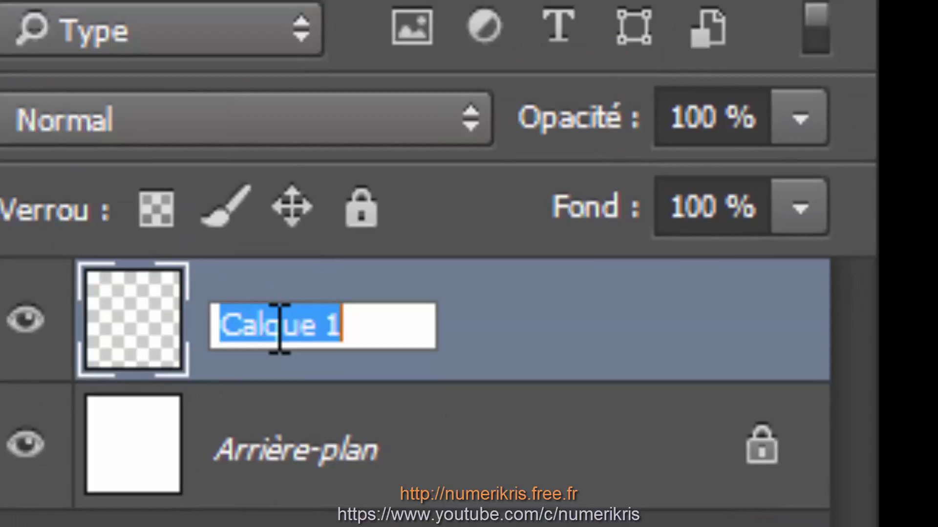
text(Grille)
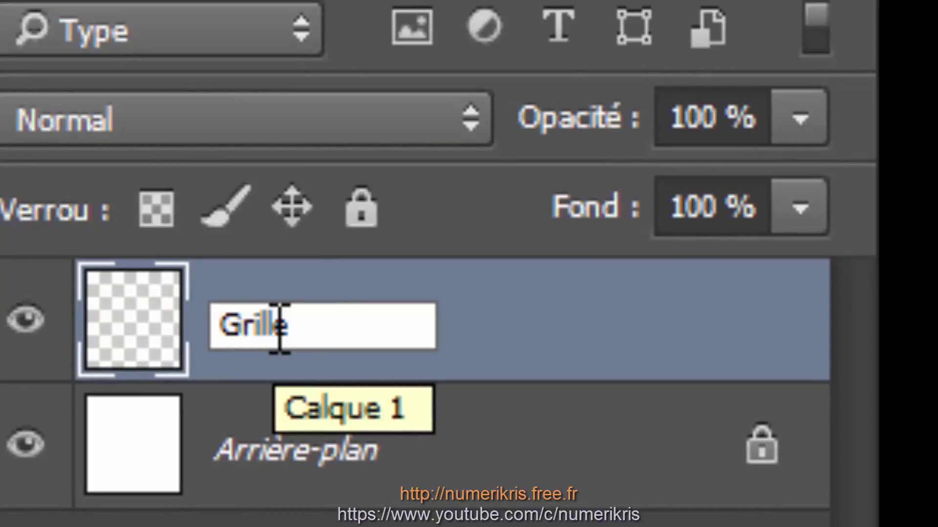
key(Return)
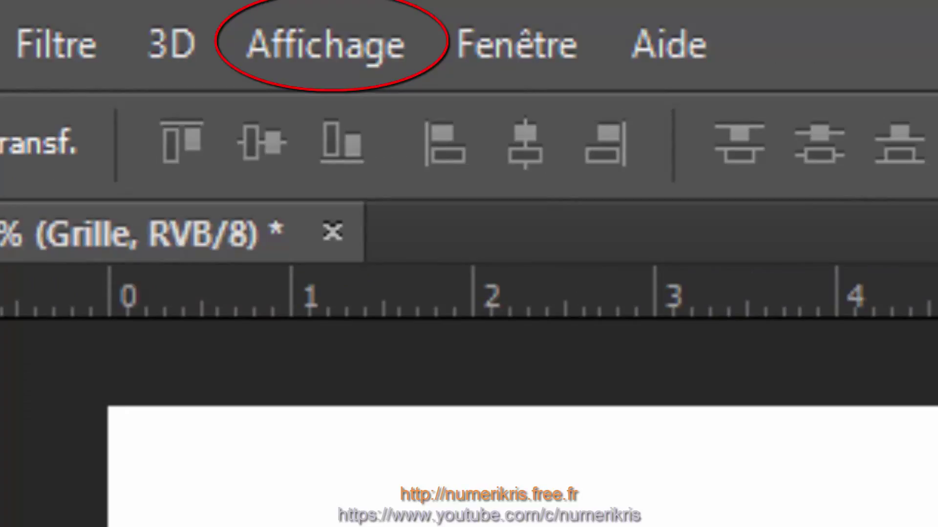
- Toggle snapping (Magnétisme) off and back on so that it is enabled
click(342, 43)
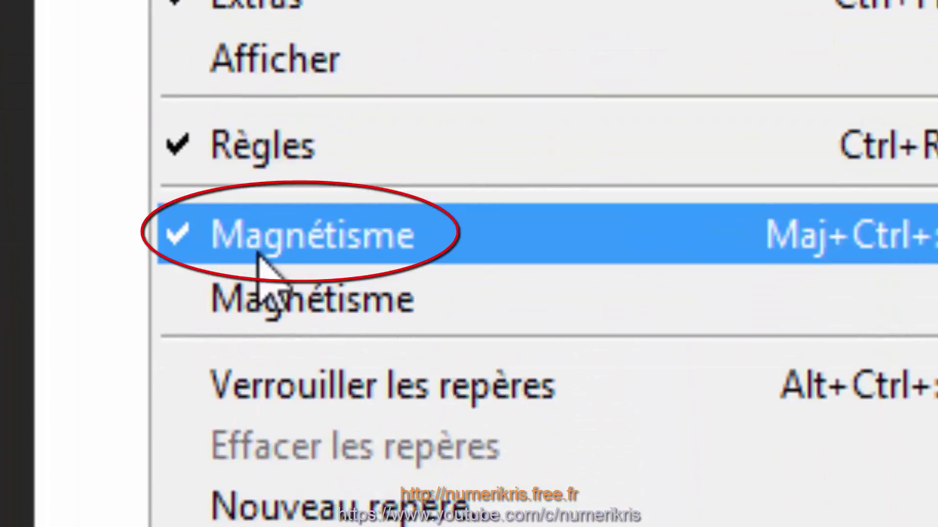
click(415, 240)
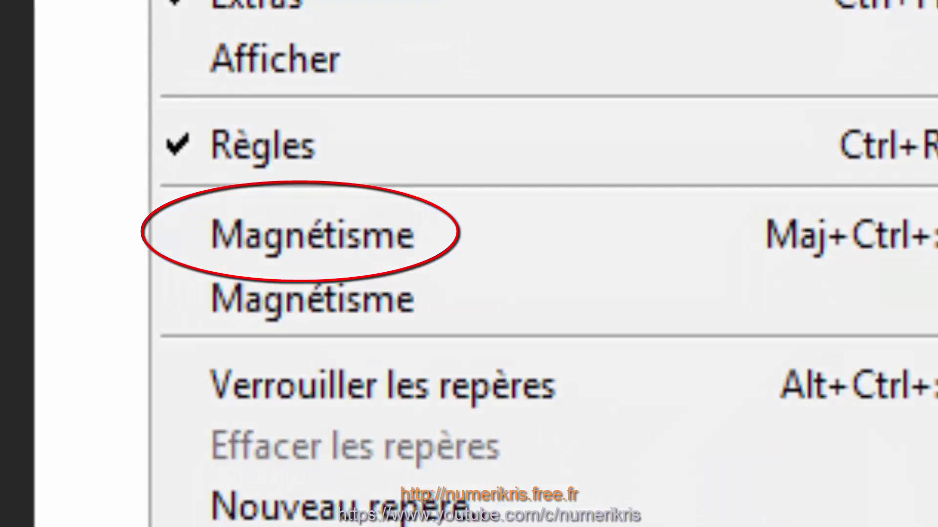
click(295, 230)
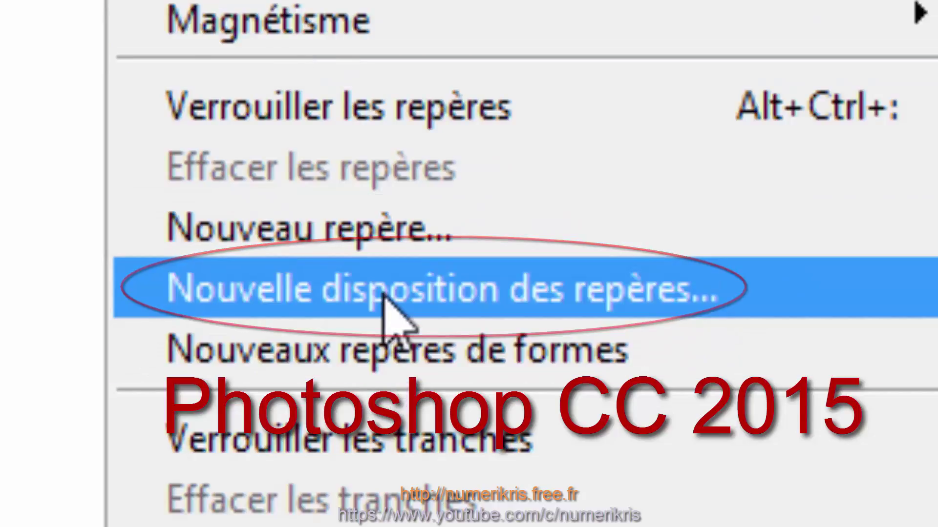
- Try a new guide layout with 10 columns and 10 rows, without applying it
click(657, 286)
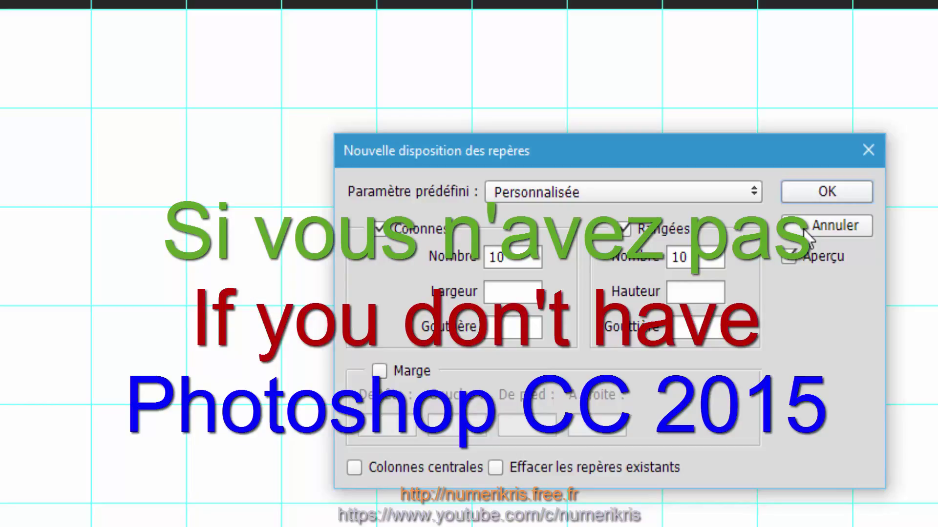
click(805, 230)
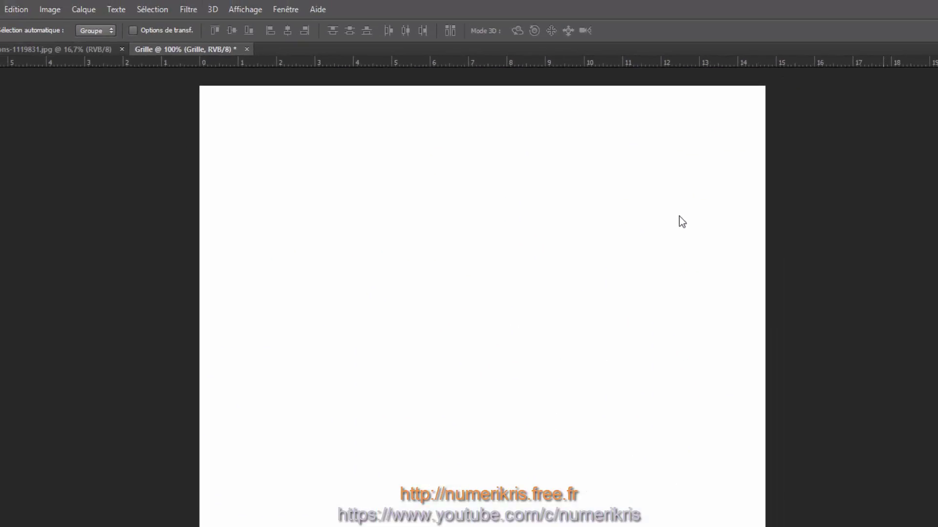
- Set the grid preferences to a gridline every 10 % with 1 subdivision
click(20, 9)
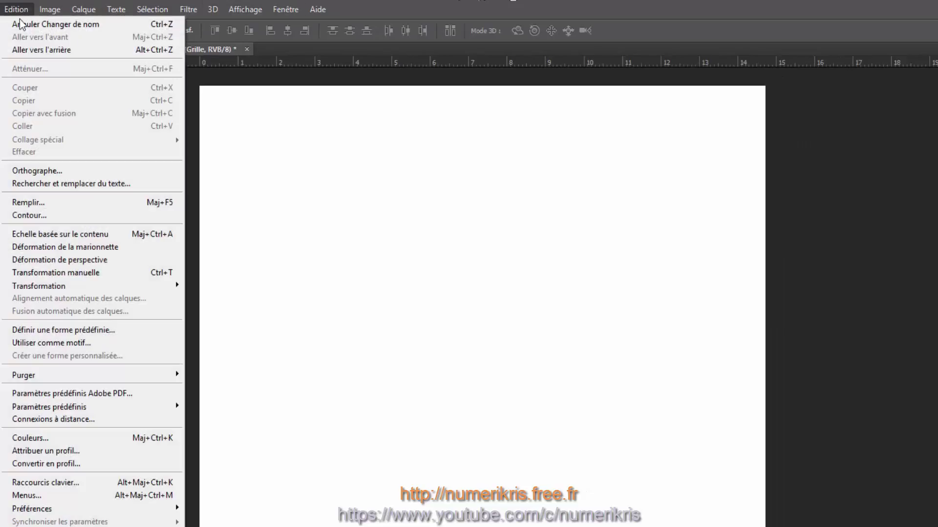
mouse_move(25, 510)
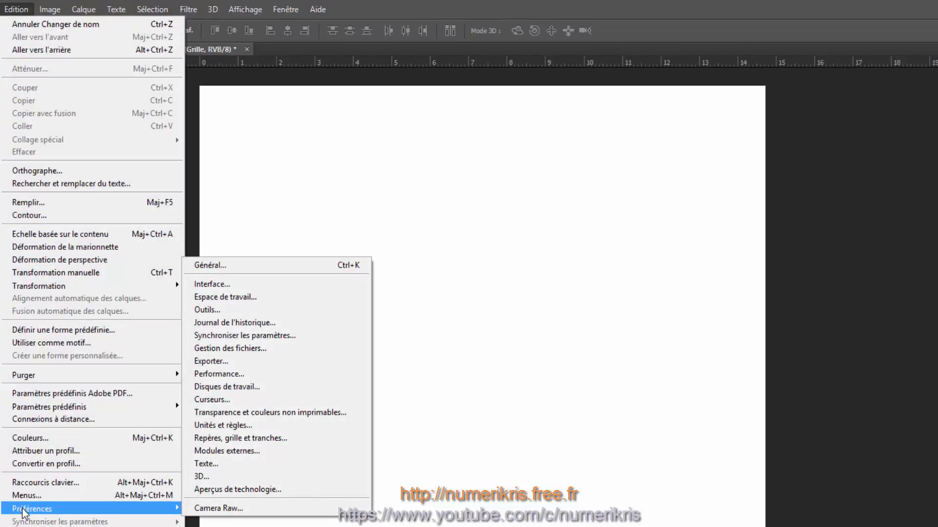
click(232, 439)
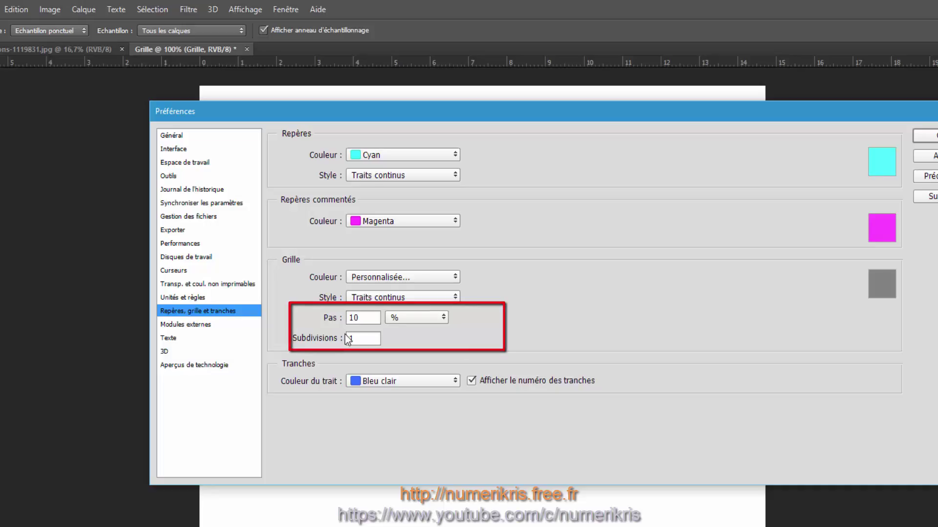
click(930, 137)
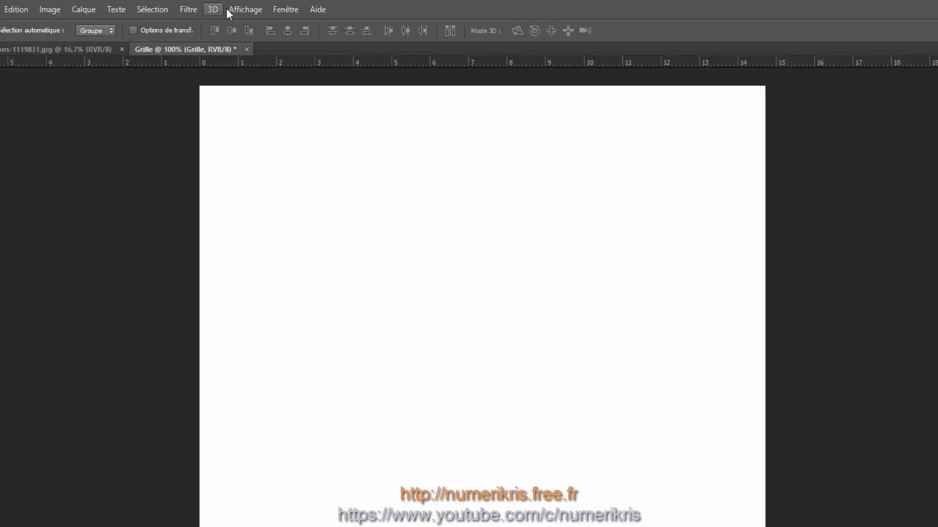
- Display the grid over the document
click(259, 11)
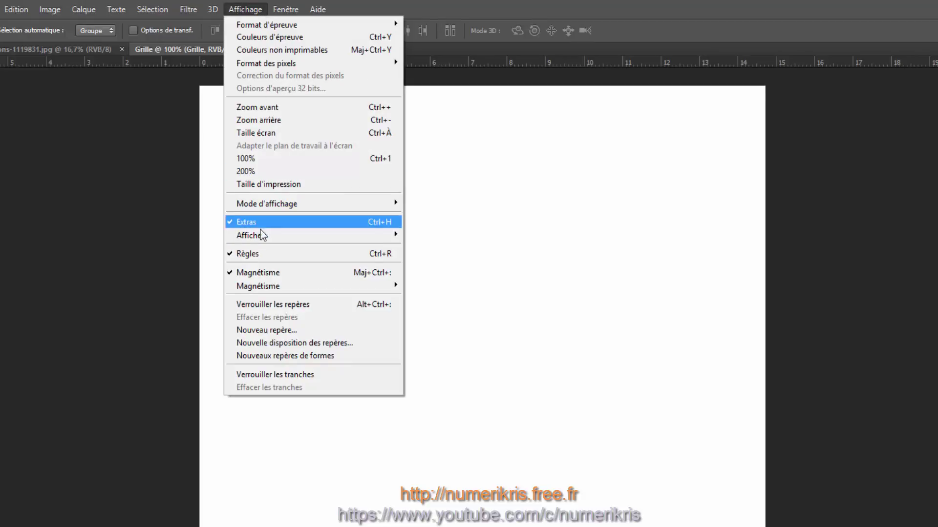
mouse_move(261, 235)
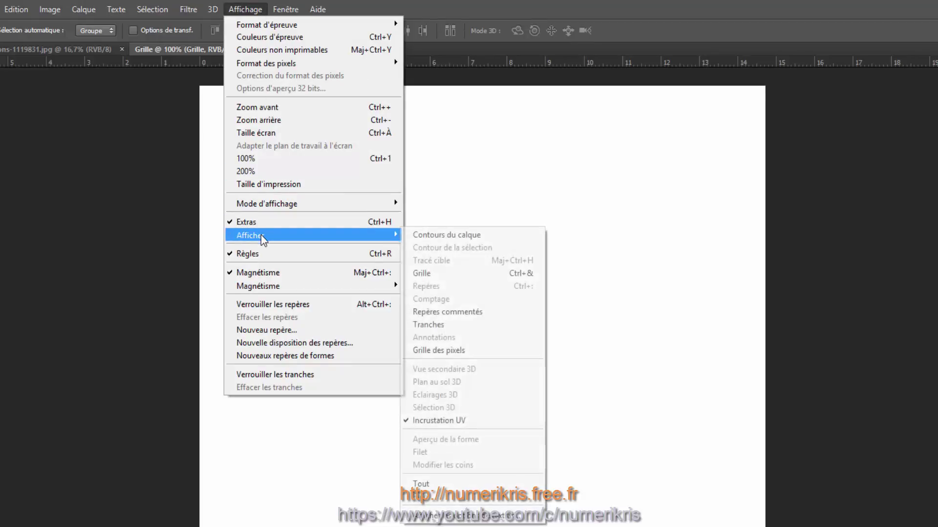
click(448, 277)
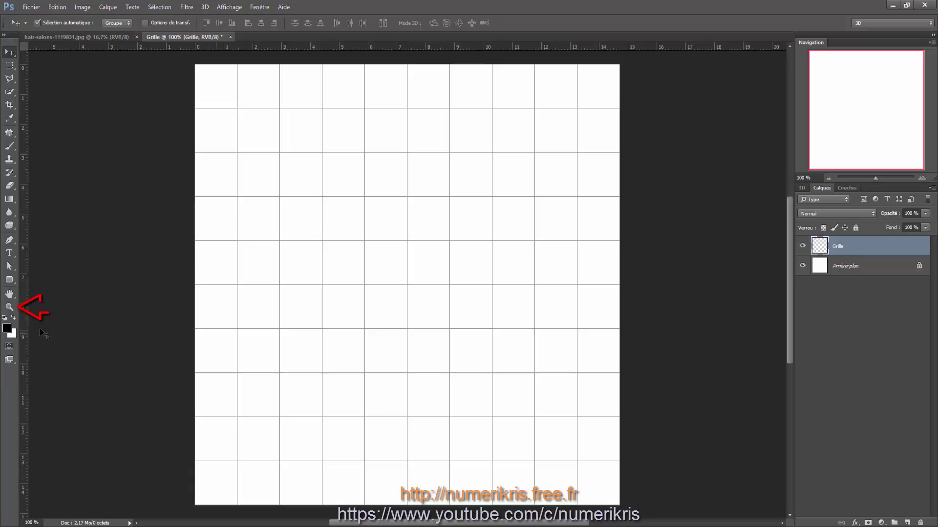
- Select a single pixel row along the first horizontal grid line with the Single Row Marquee tool
click(9, 307)
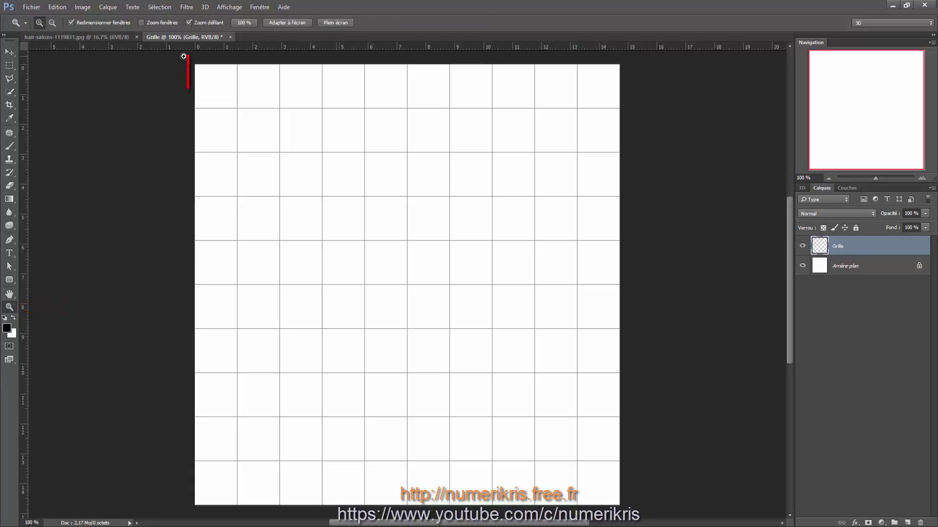
mouse_move(184, 56)
mouse_down()
mouse_move(218, 63)
mouse_move(257, 94)
mouse_up()
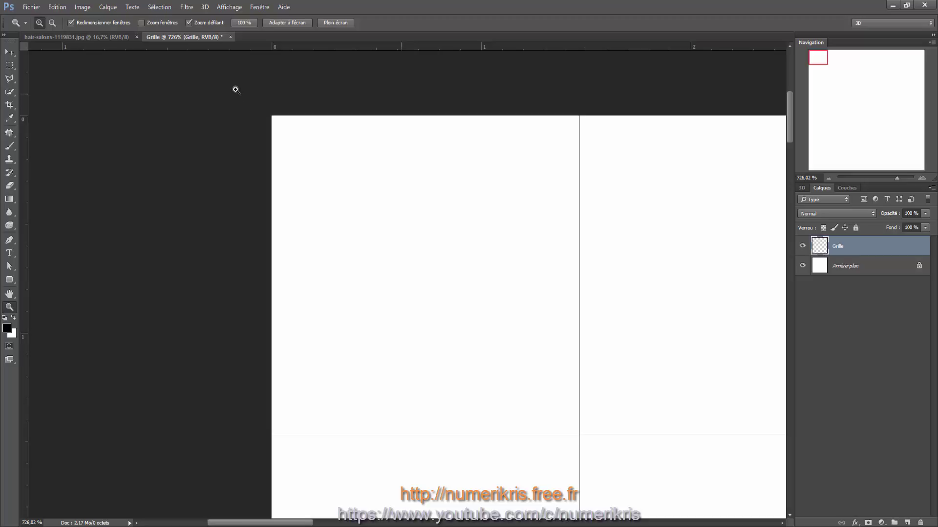
click(9, 65)
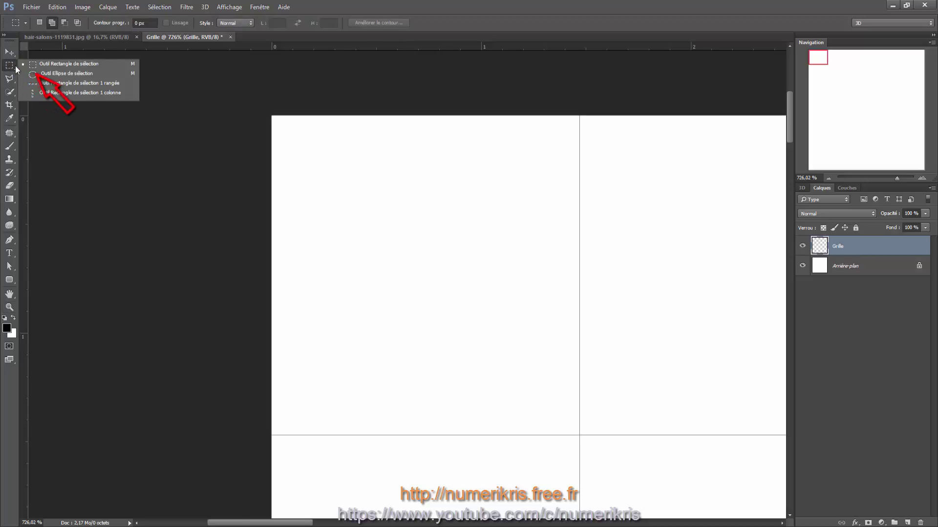
click(66, 84)
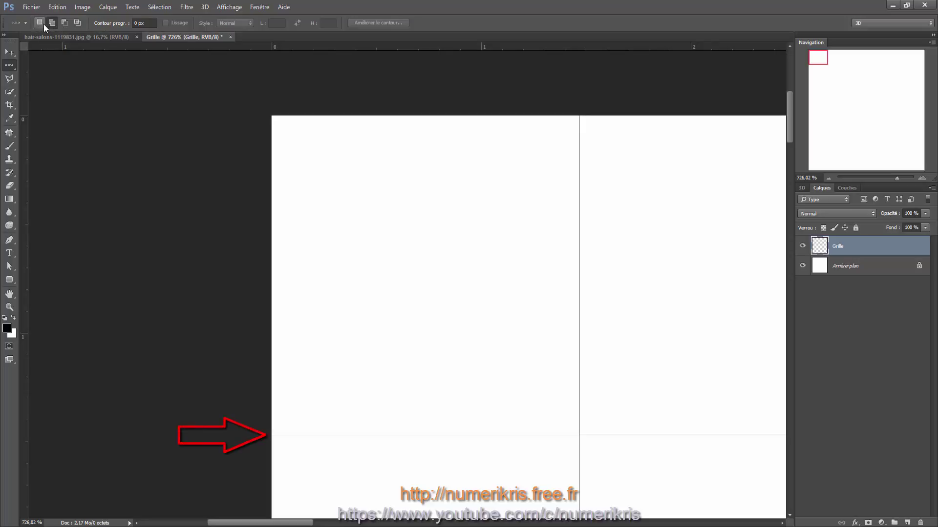
click(301, 435)
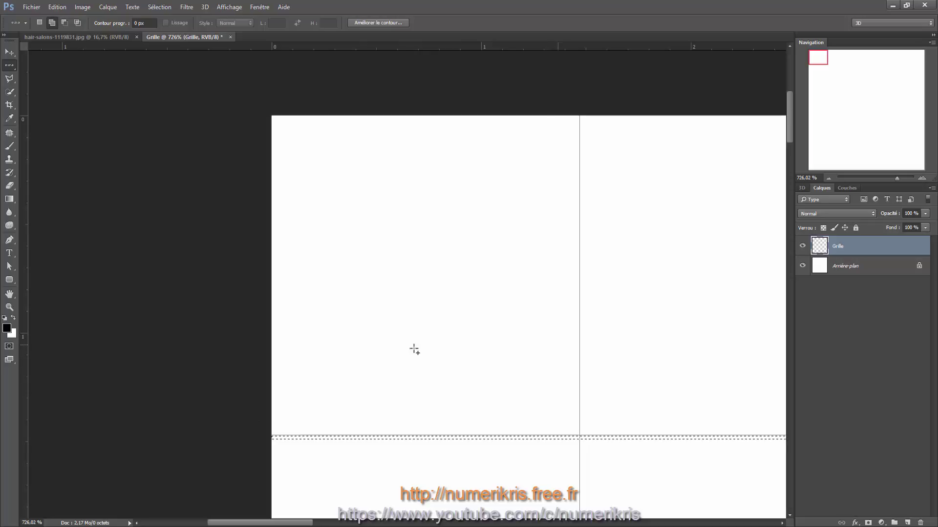
- Add single pixel row selections along each remaining horizontal grid line down to the bottom of the canvas
key(space)
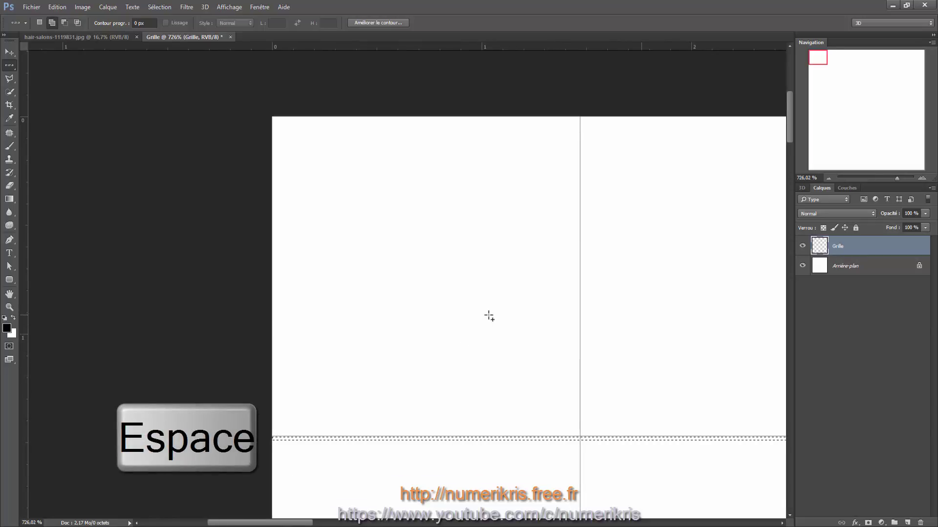
scroll(490, 316, down, 3)
scroll(490, 317, up, 3)
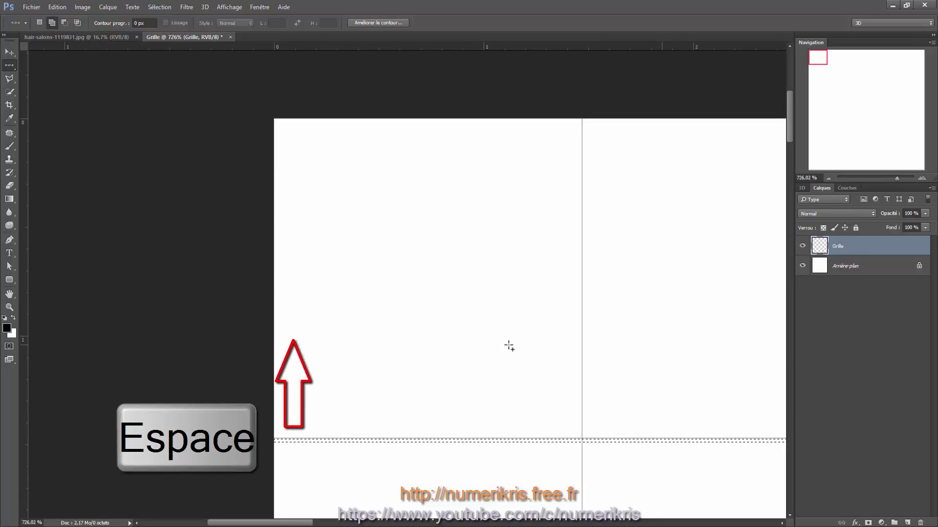
drag(507, 329, 494, 145)
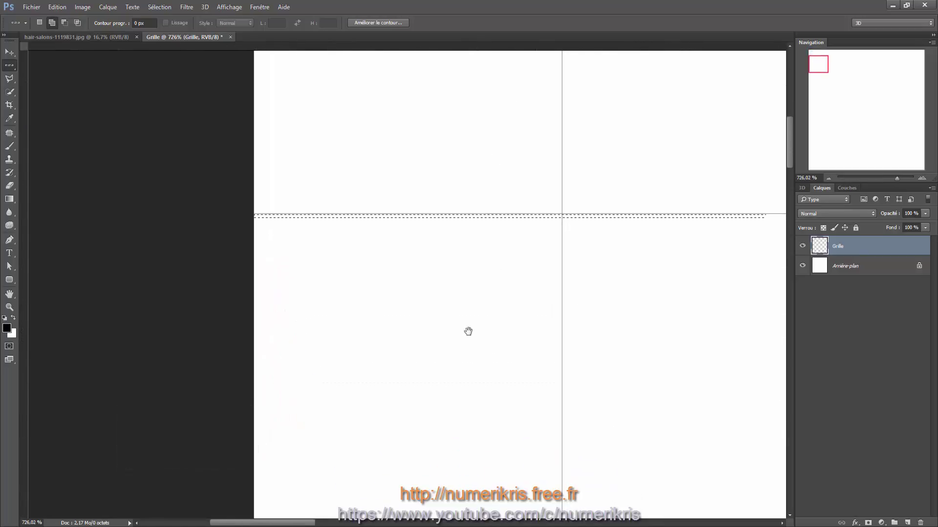
drag(468, 332, 439, 180)
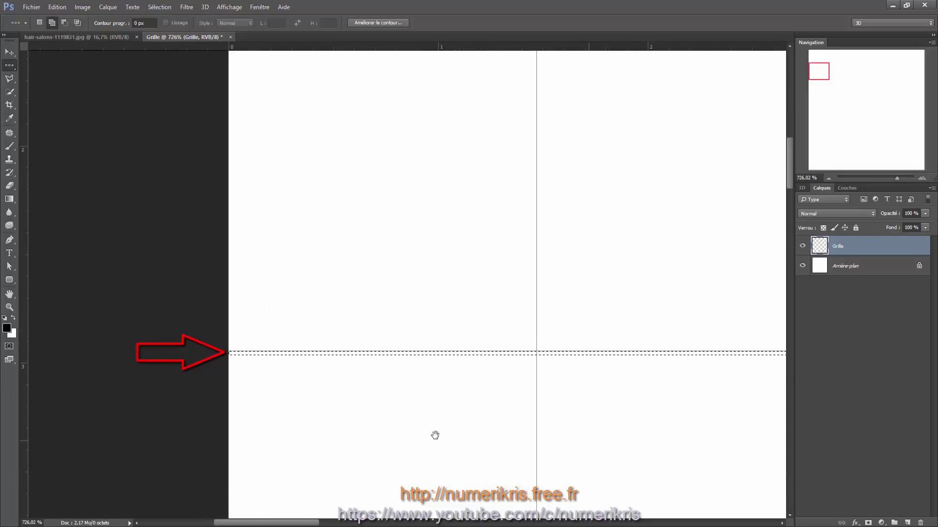
drag(435, 435, 419, 166)
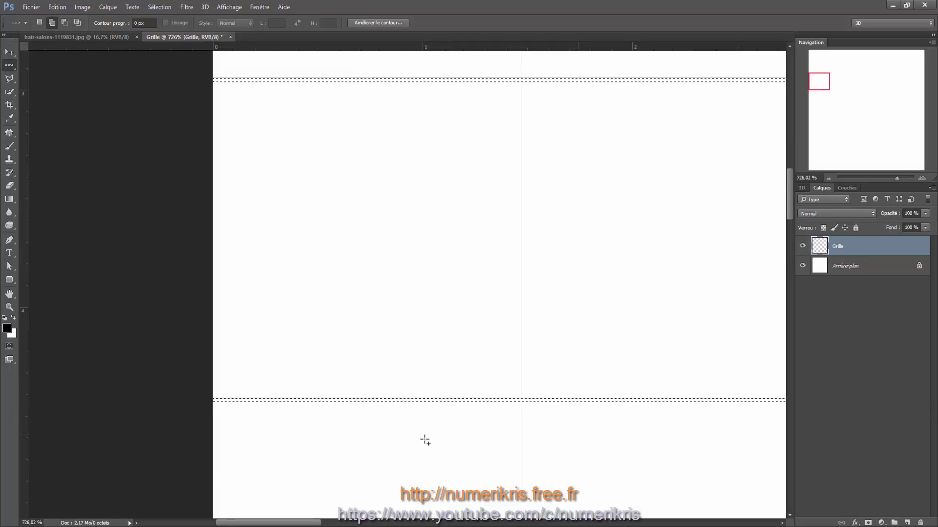
drag(424, 441, 410, 245)
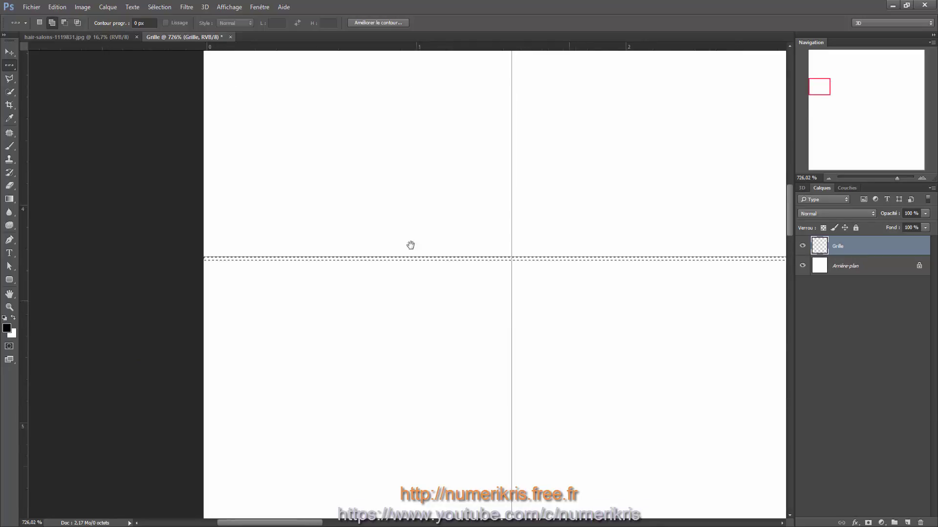
drag(410, 402, 410, 167)
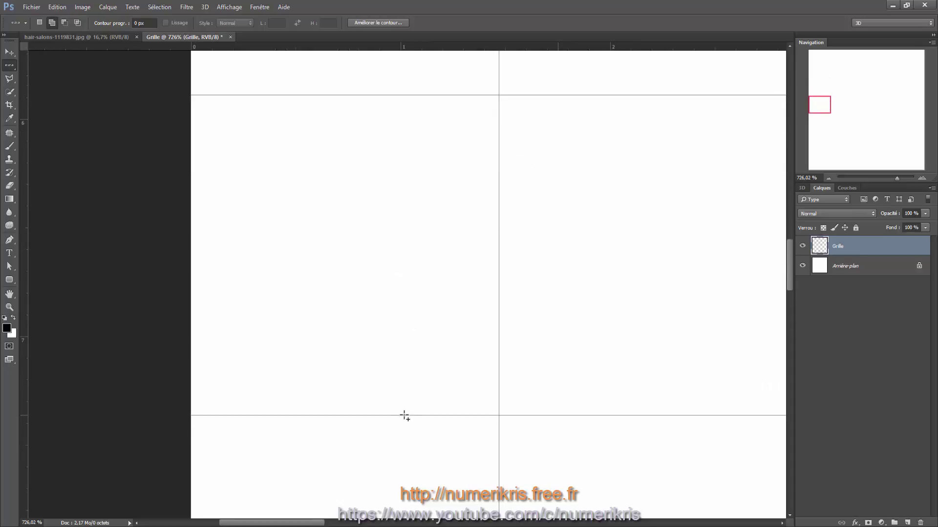
drag(405, 416, 391, 155)
drag(398, 398, 396, 127)
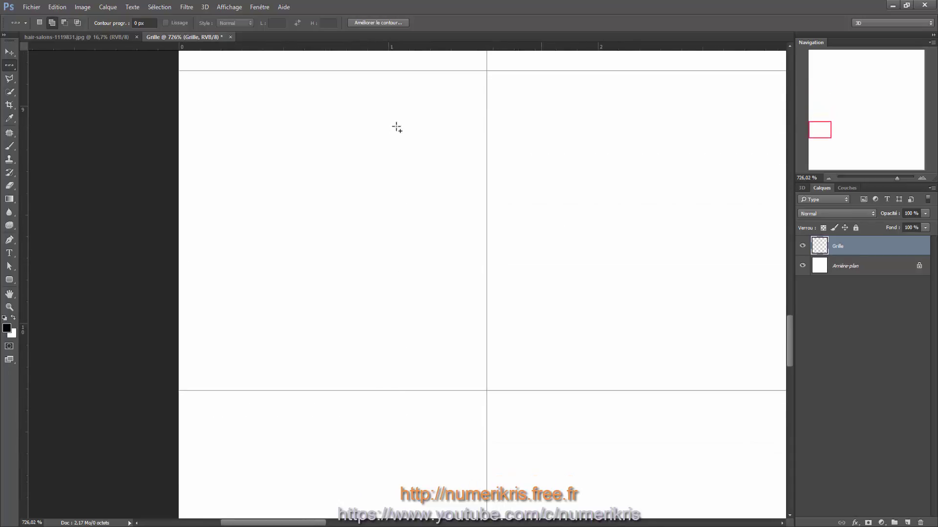
drag(389, 439, 388, 104)
drag(377, 453, 370, 156)
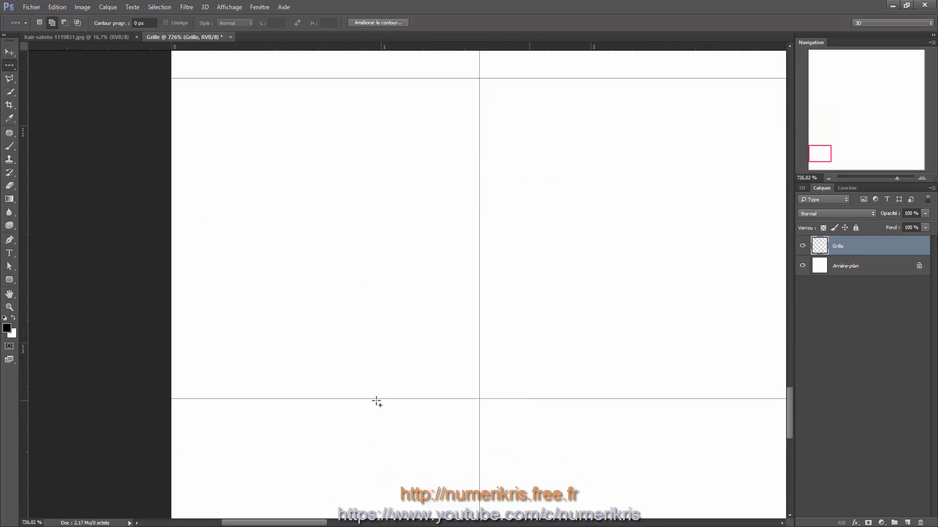
drag(376, 400, 373, 239)
drag(363, 328, 362, 172)
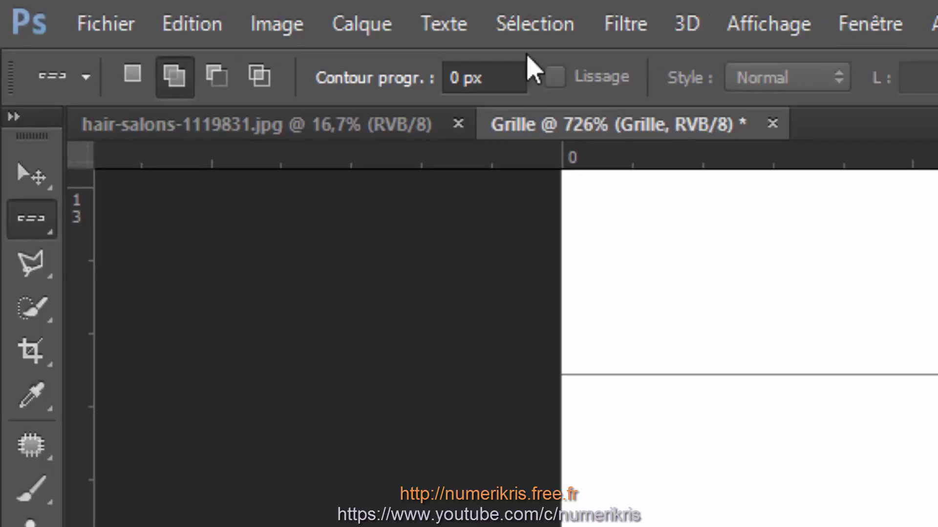
- Add single pixel column selections along every vertical grid line across the canvas with the Single Column Marquee tool
click(31, 227)
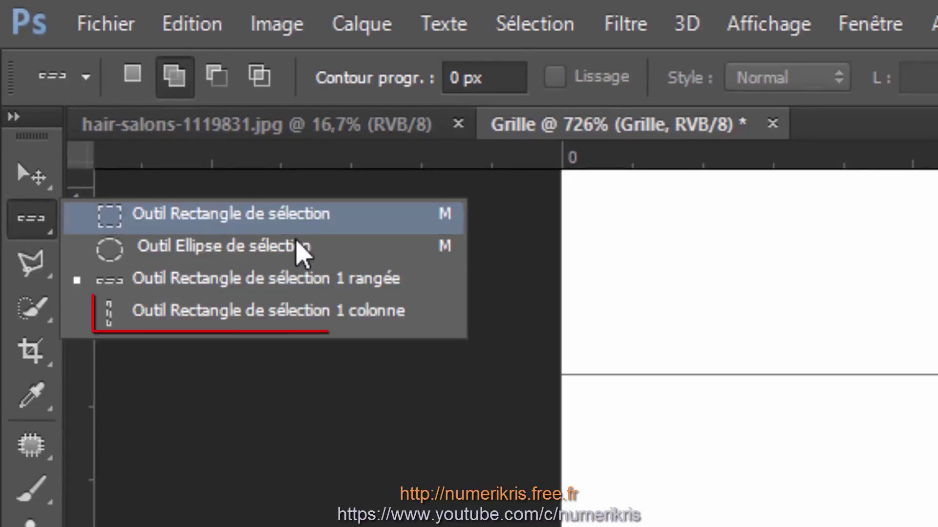
click(300, 313)
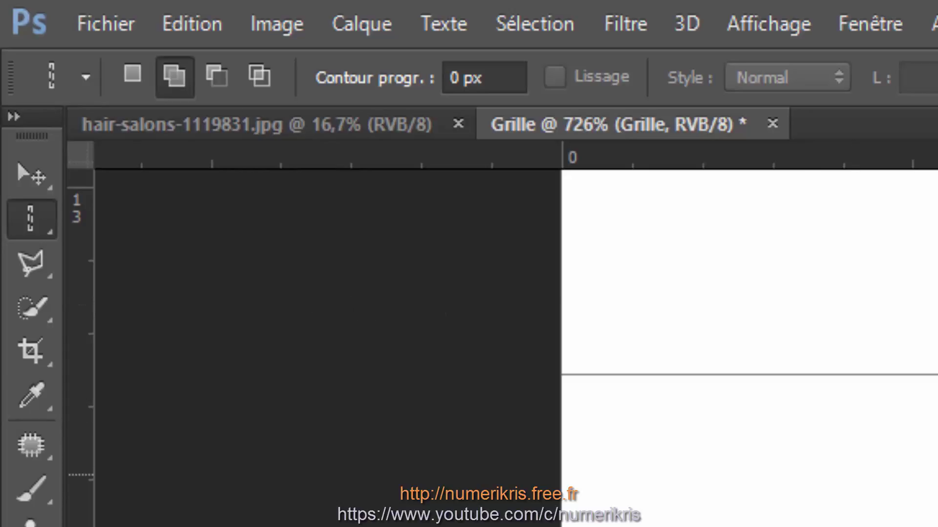
click(928, 475)
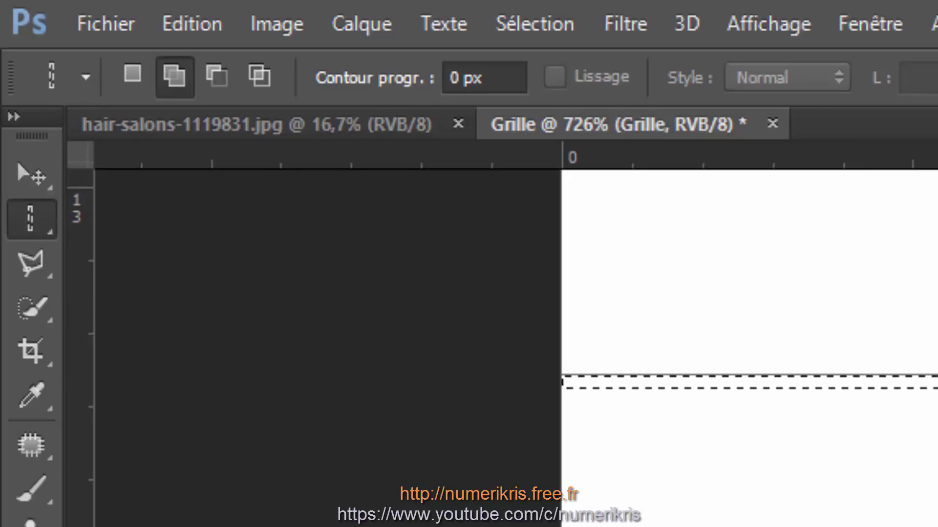
drag(928, 475, 5, 478)
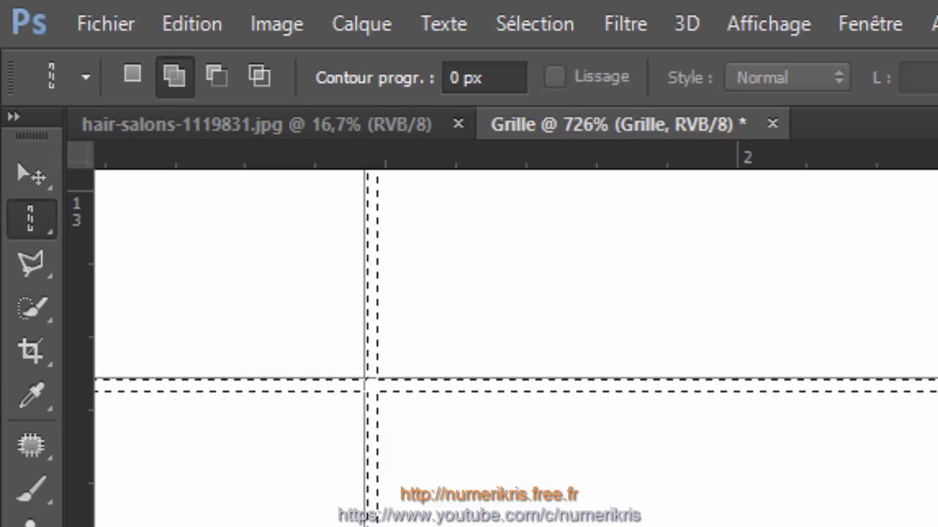
drag(928, 342, 108, 359)
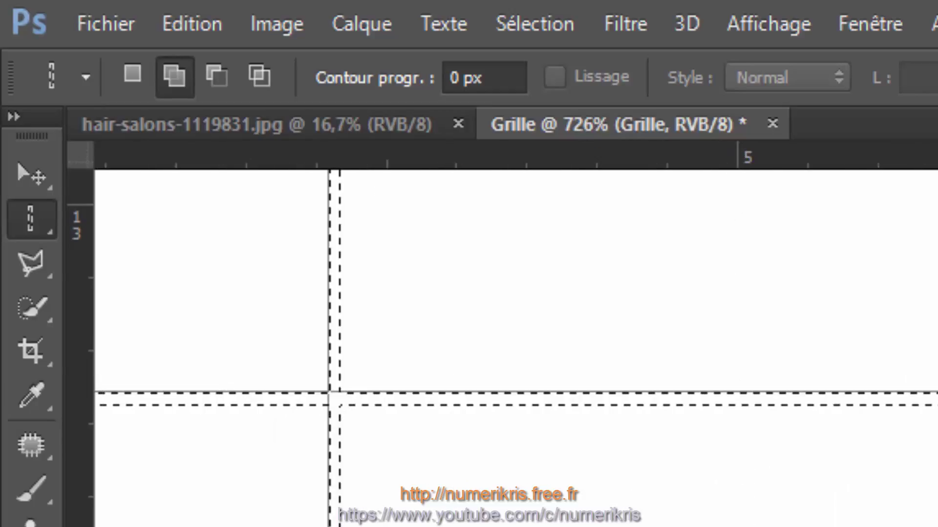
drag(928, 342, 108, 352)
drag(927, 342, 107, 331)
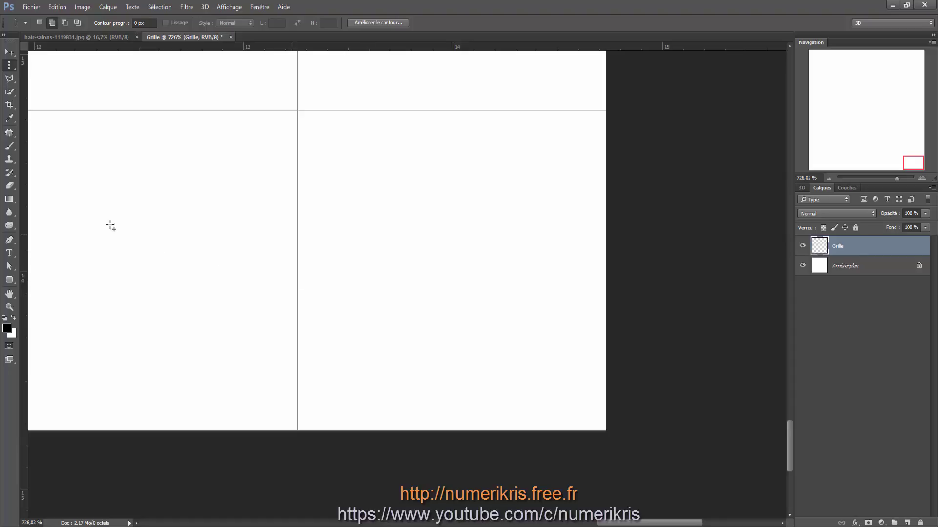
- Fill the selected grid lines on the Grille layer with black (Noir) in Normal mode at 100 % opacity
scroll(111, 226, down, 6)
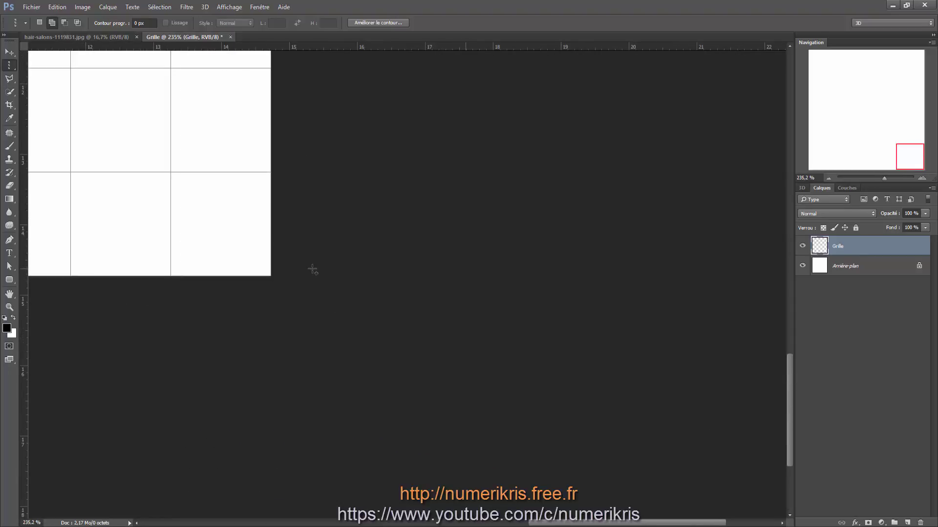
scroll(177, 168, down, 3)
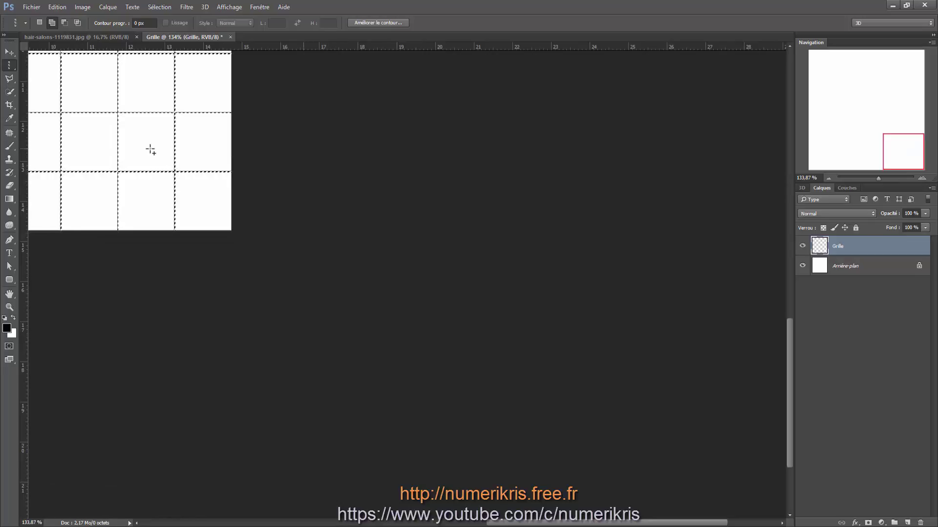
drag(149, 149, 618, 429)
scroll(618, 429, down, 2)
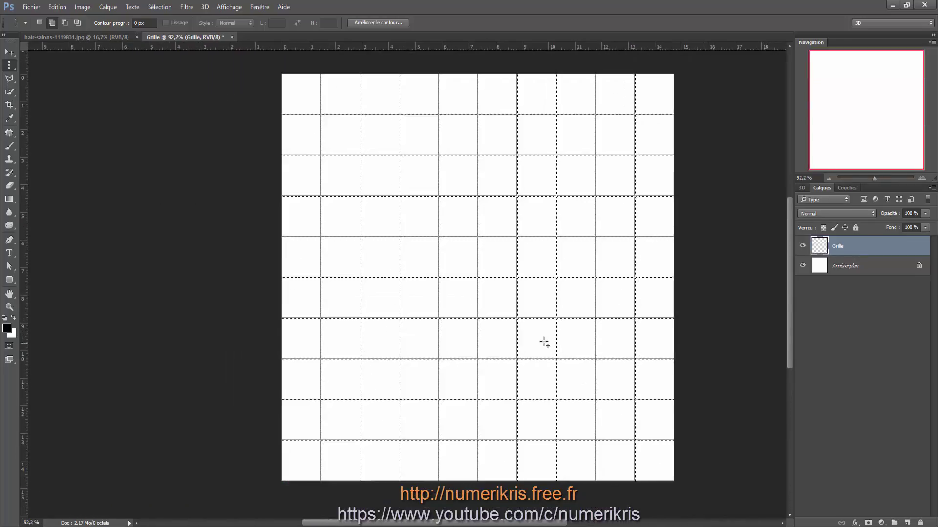
drag(544, 342, 474, 343)
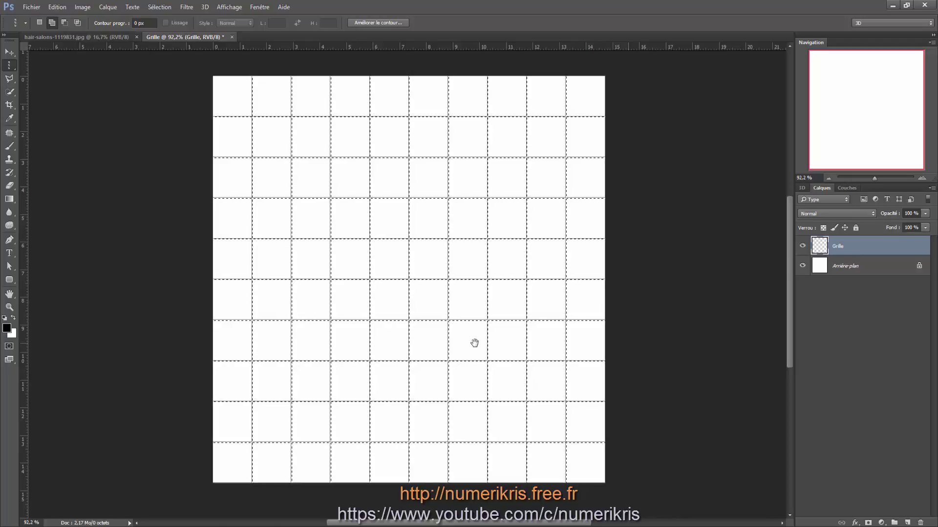
key(shift+F5)
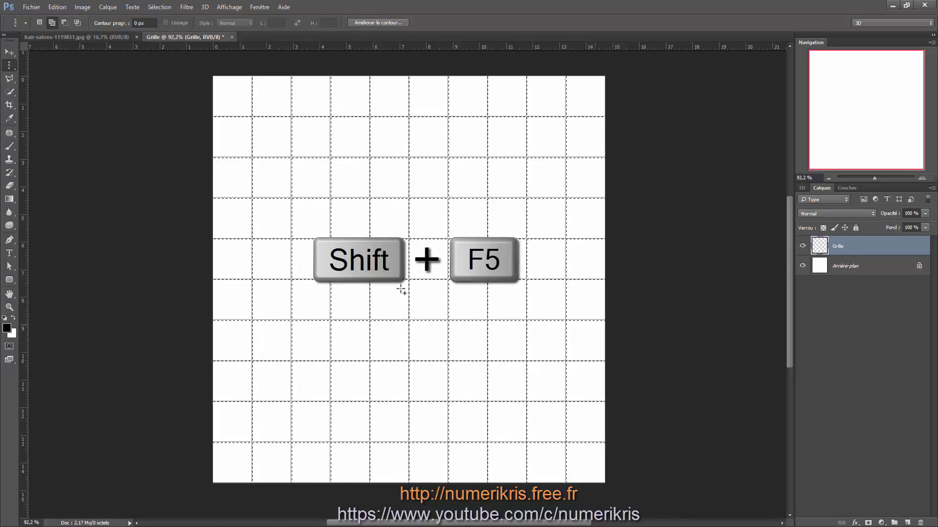
click(58, 7)
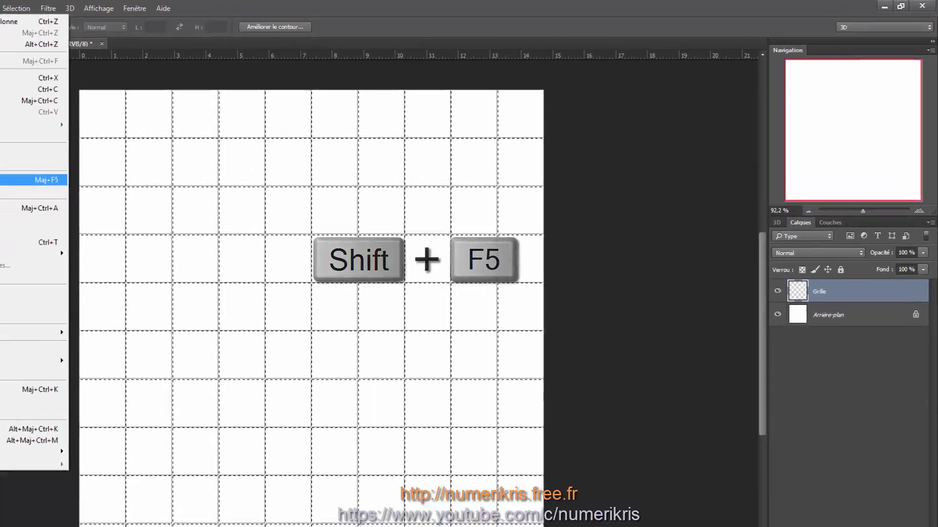
click(35, 180)
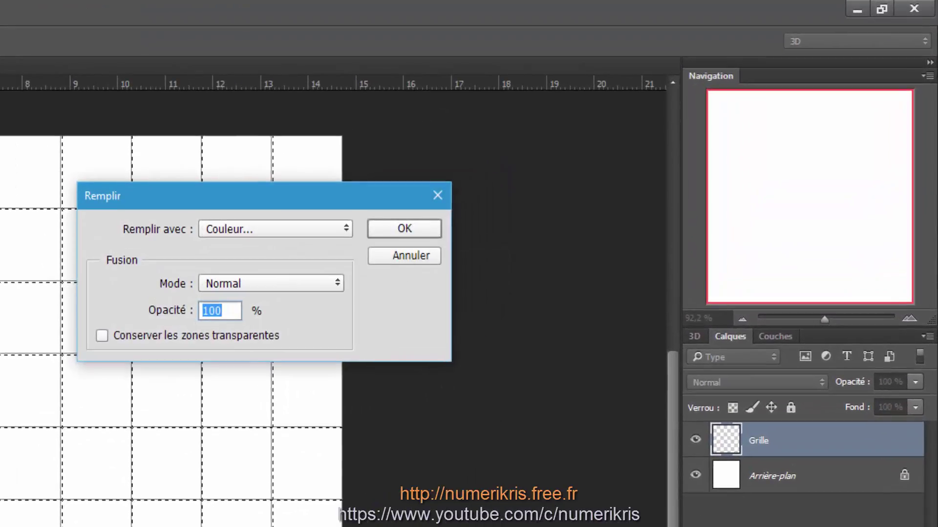
click(225, 229)
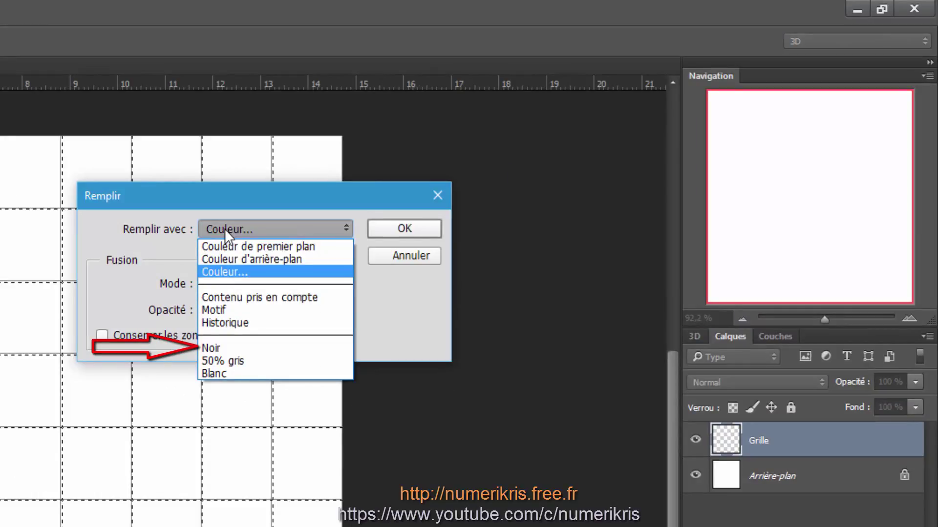
click(221, 349)
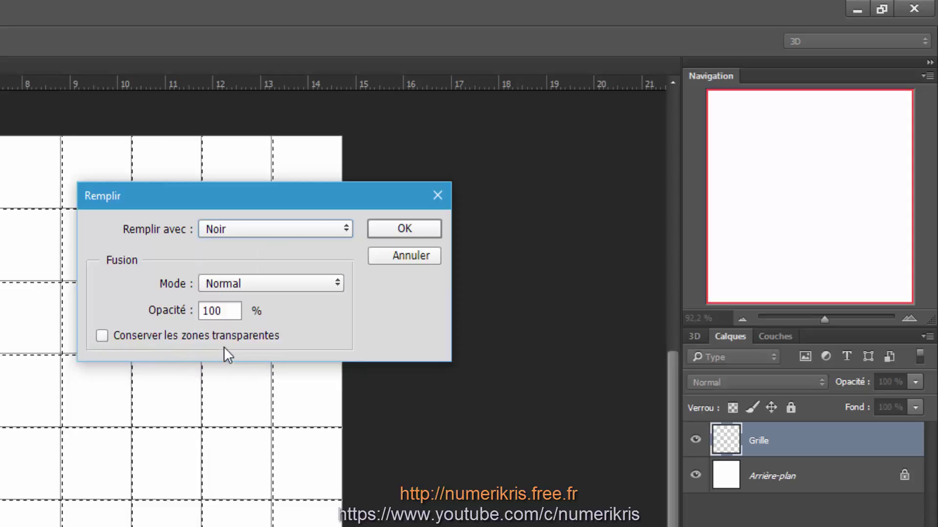
click(380, 232)
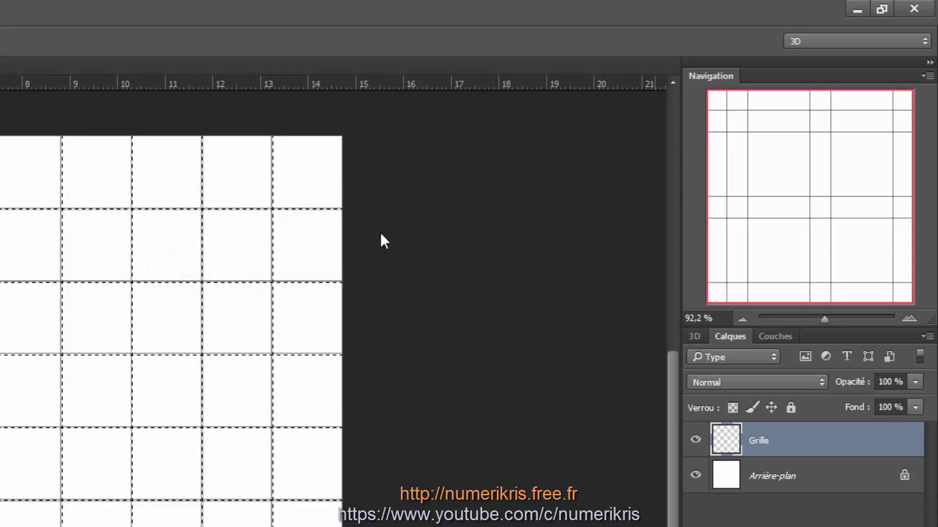
- Check the black lines up close and deselect the row and column selections
scroll(102, 381, up, 12)
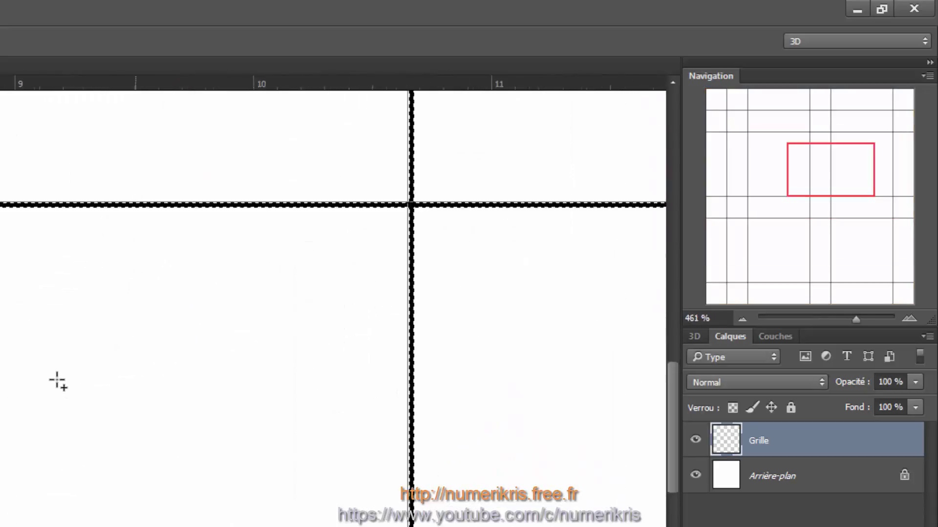
scroll(57, 381, up, 3)
scroll(59, 380, down, 12)
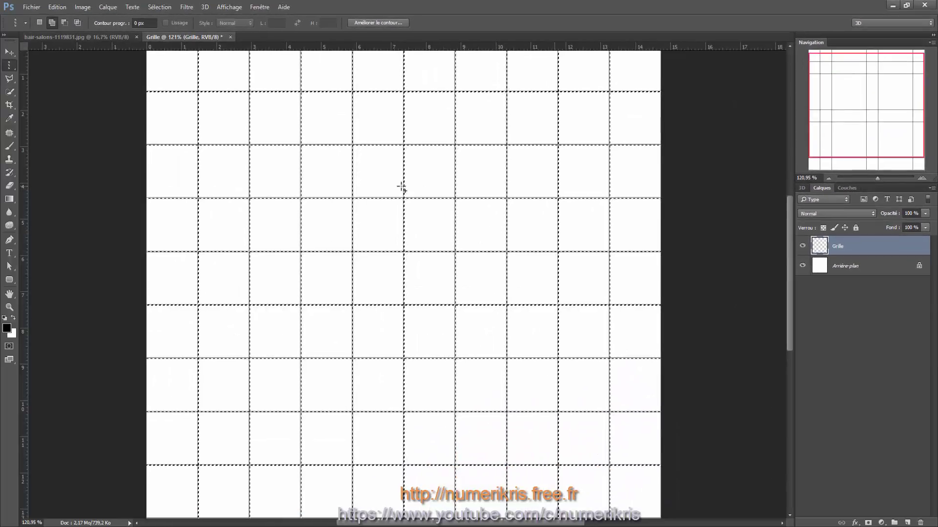
scroll(401, 187, down, 3)
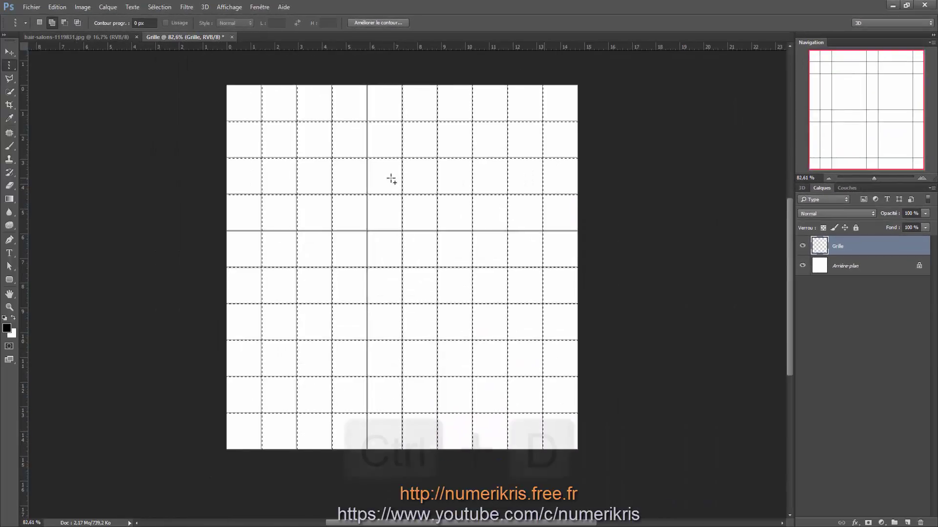
key(ctrl+d)
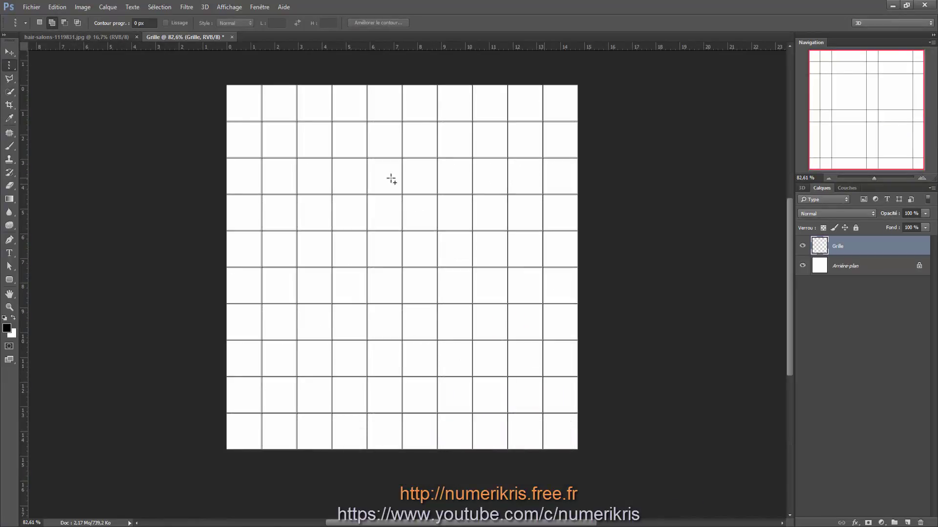
- Copy the photo from hair-salons-1119831.jpg into the Grille document as a new layer with the Move tool
key(v)
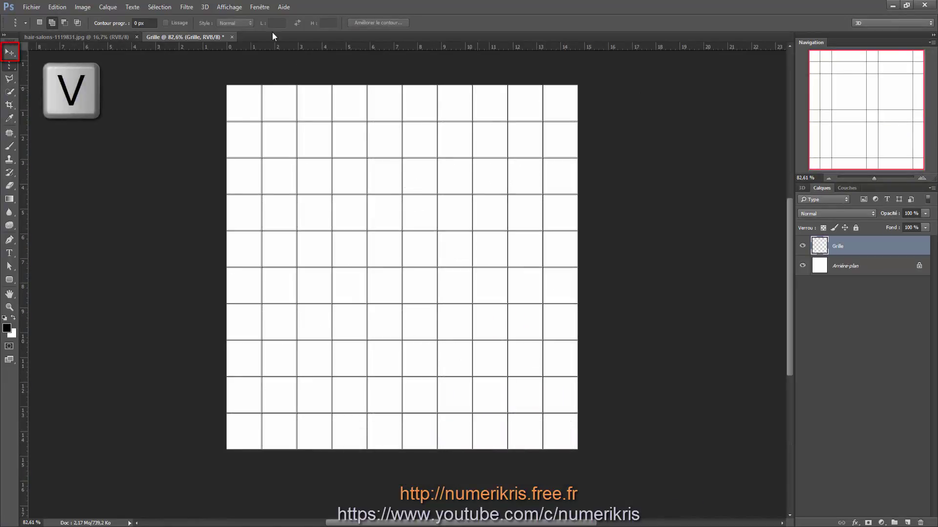
click(7, 54)
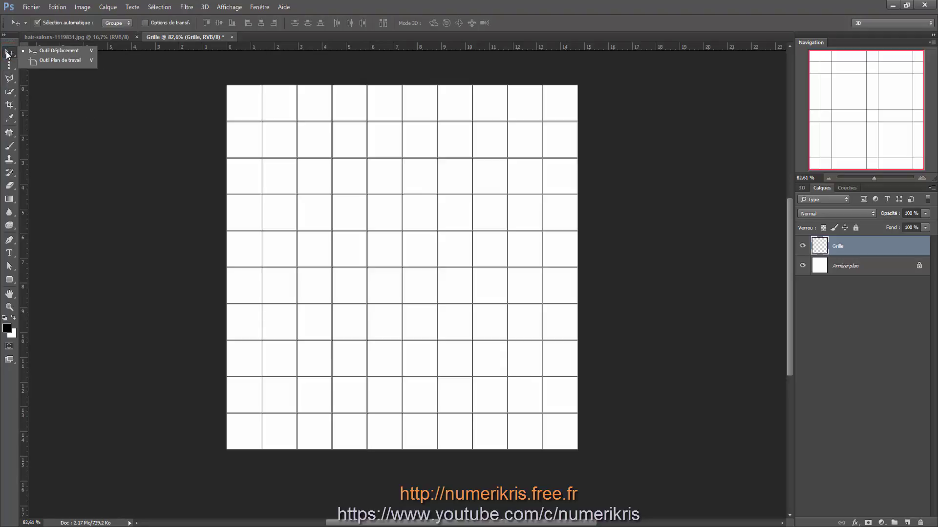
click(100, 37)
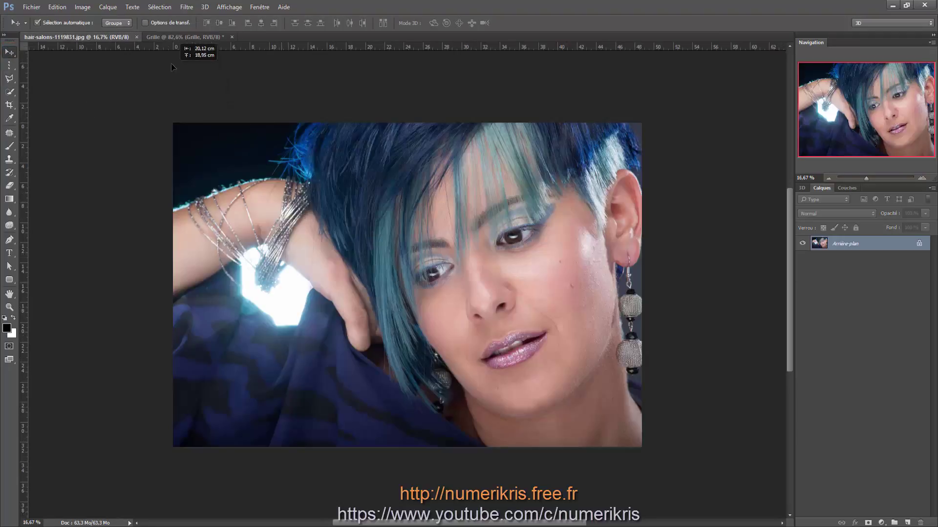
drag(172, 66, 377, 225)
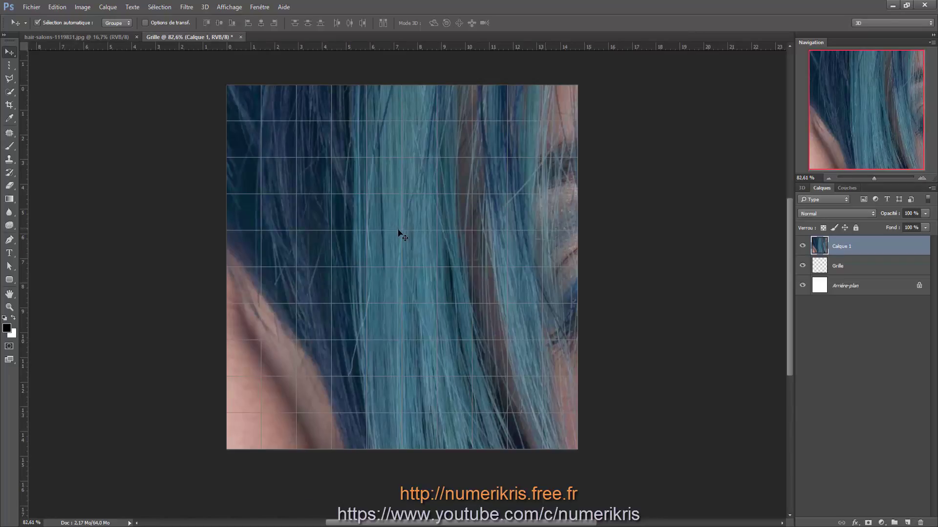
- Start a free transform on the photo layer and move its upper-left corner to the canvas's upper-left corner
scroll(409, 238, down, 6)
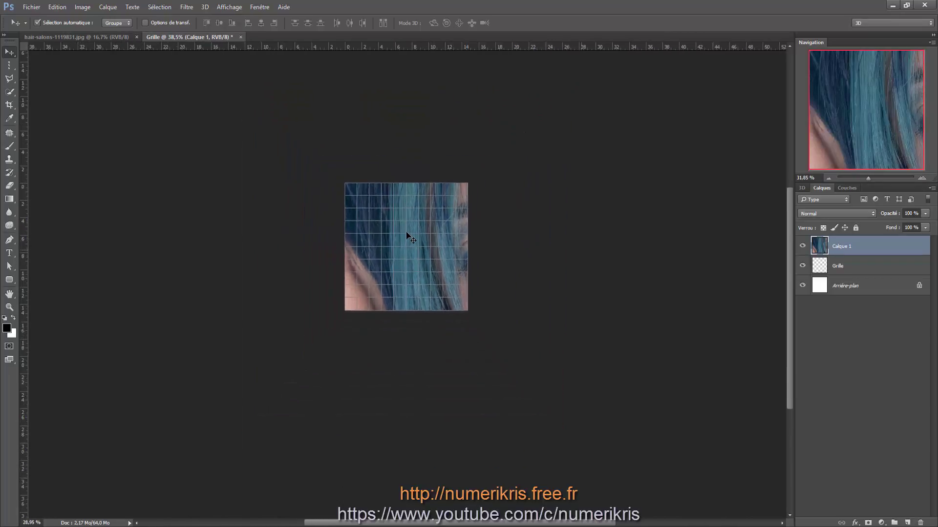
scroll(407, 236, down, 1)
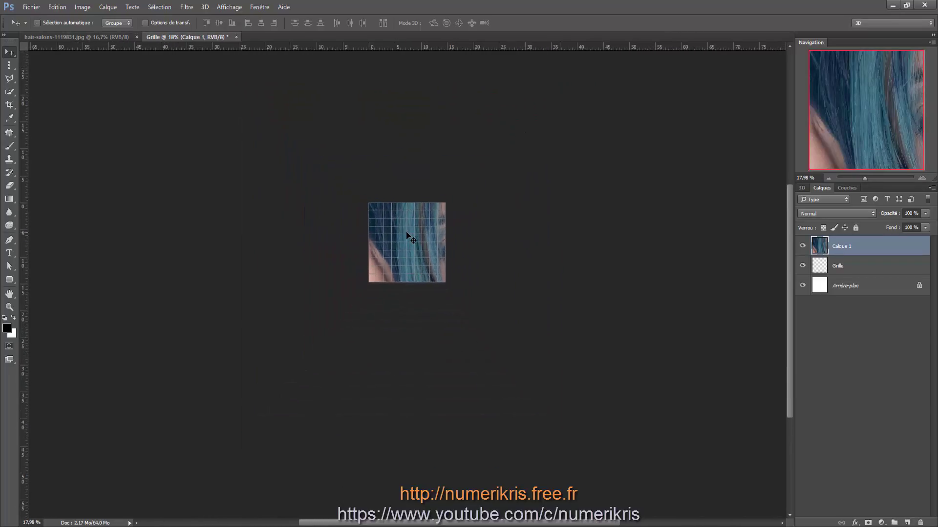
key(ctrl+t)
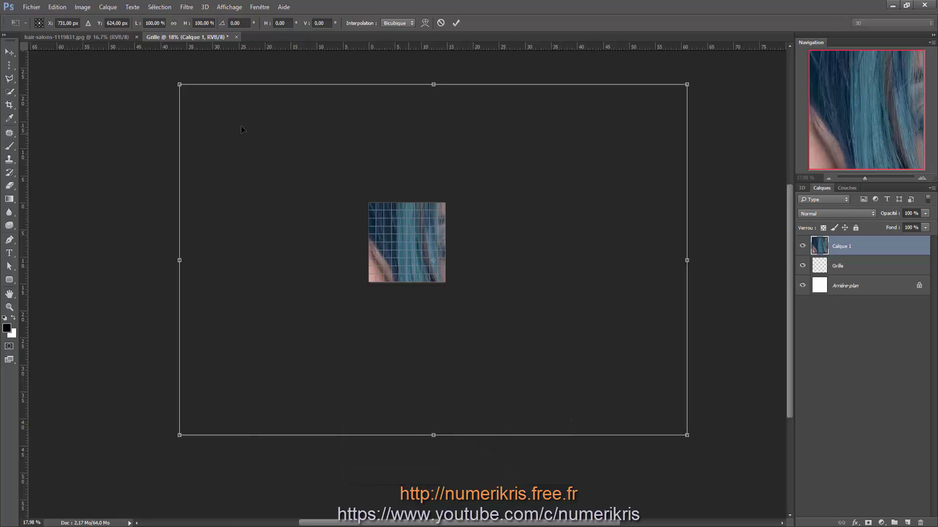
drag(236, 123, 422, 240)
- Scale the photo proportionally to about 23 % so it covers the canvas height, shift it left to frame the face, and apply the transform
scroll(548, 306, down, 3)
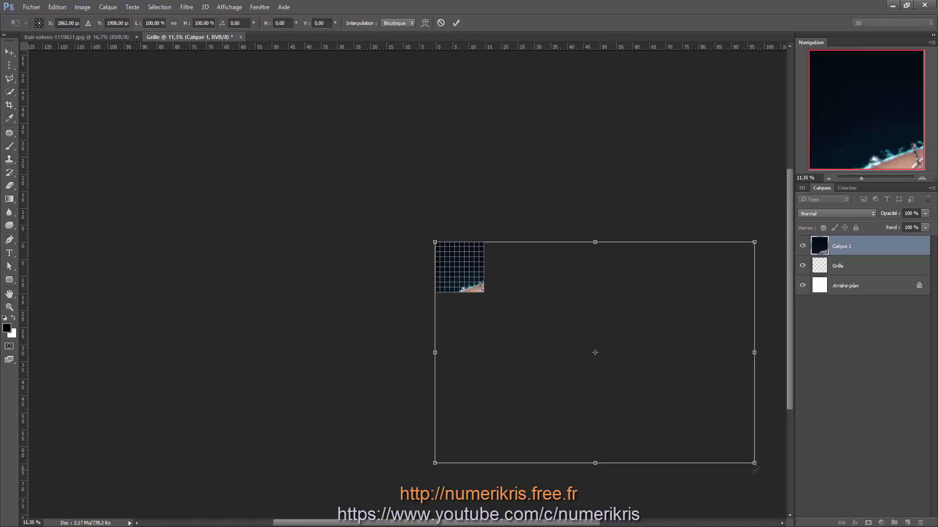
key(shift)
drag(754, 464, 485, 324)
scroll(588, 251, up, 3)
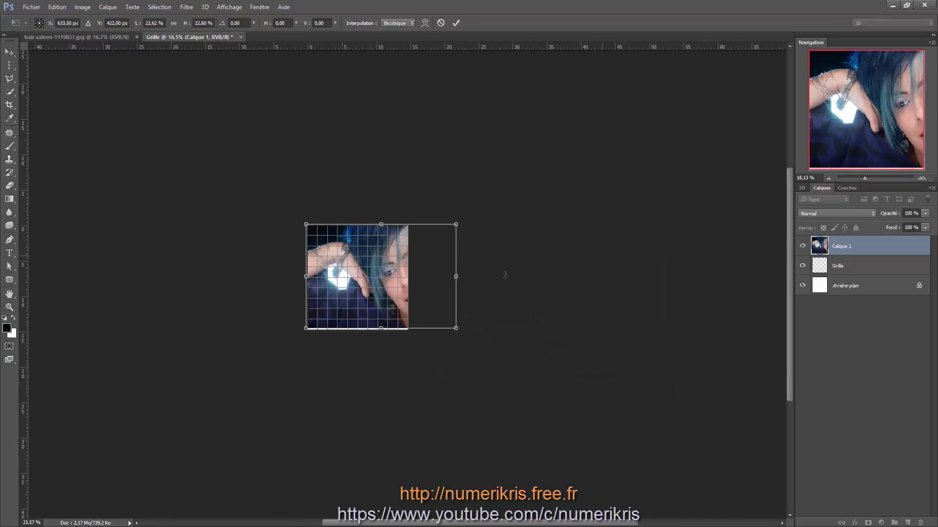
scroll(464, 315, up, 2)
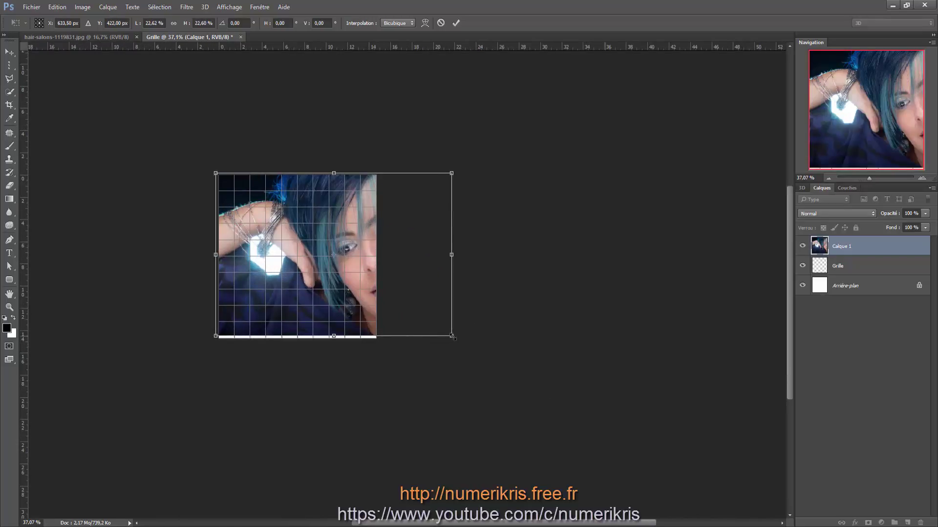
drag(453, 337, 458, 341)
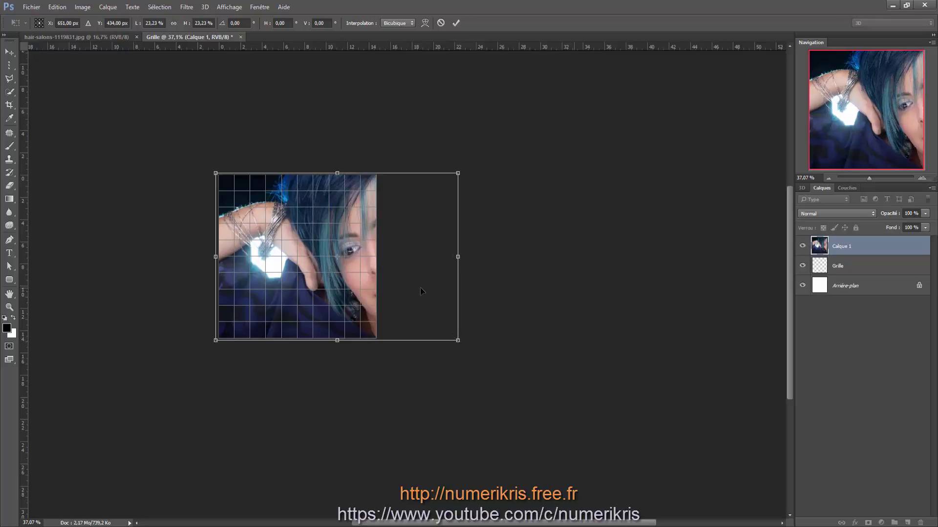
drag(421, 291, 394, 288)
click(456, 23)
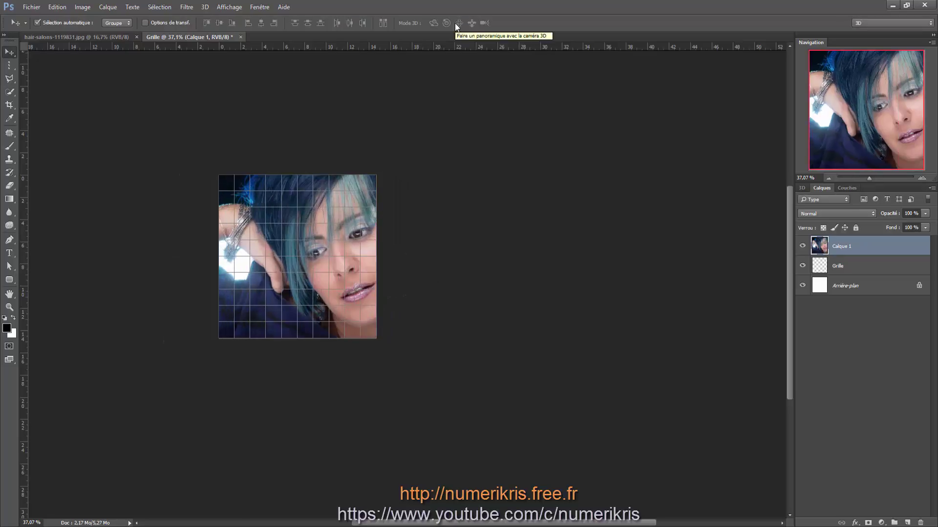
- Hide the guides and move the Grille layer above the photo layer Calque 1
key(ctrl+h)
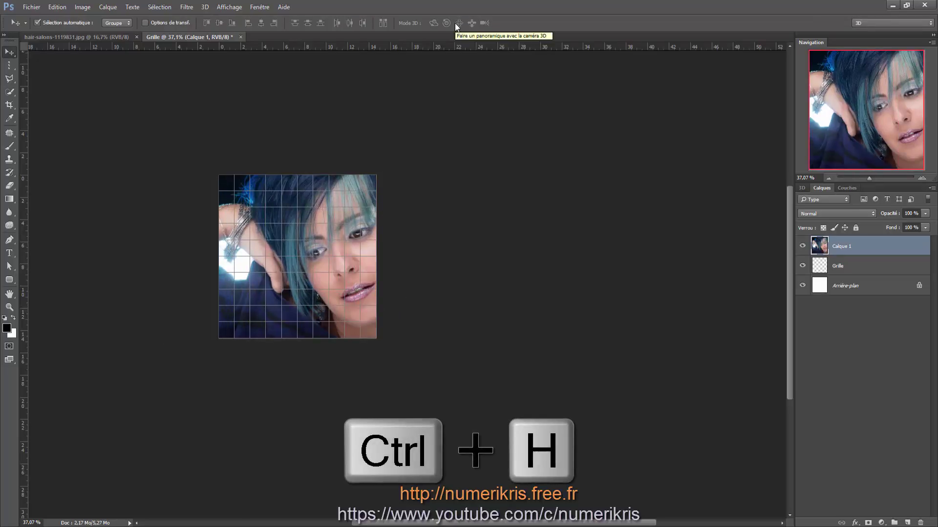
key(ctrl+h)
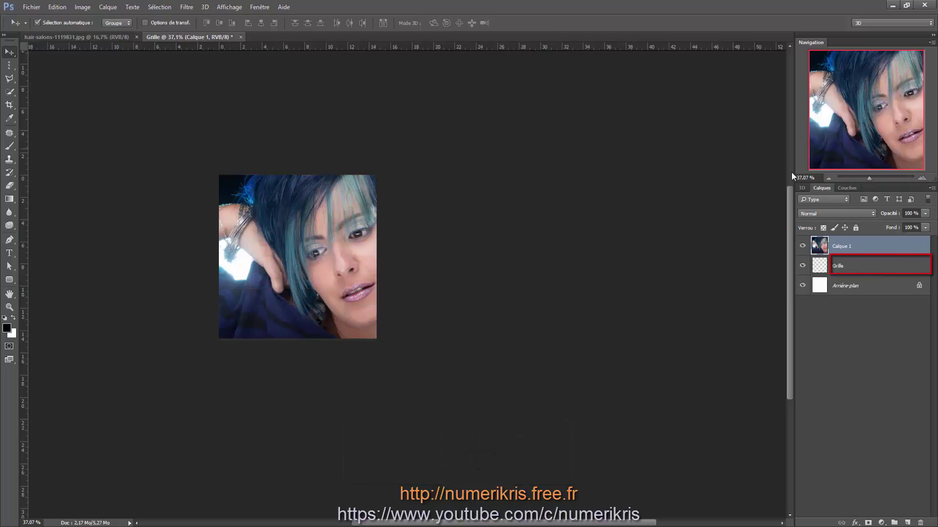
click(879, 266)
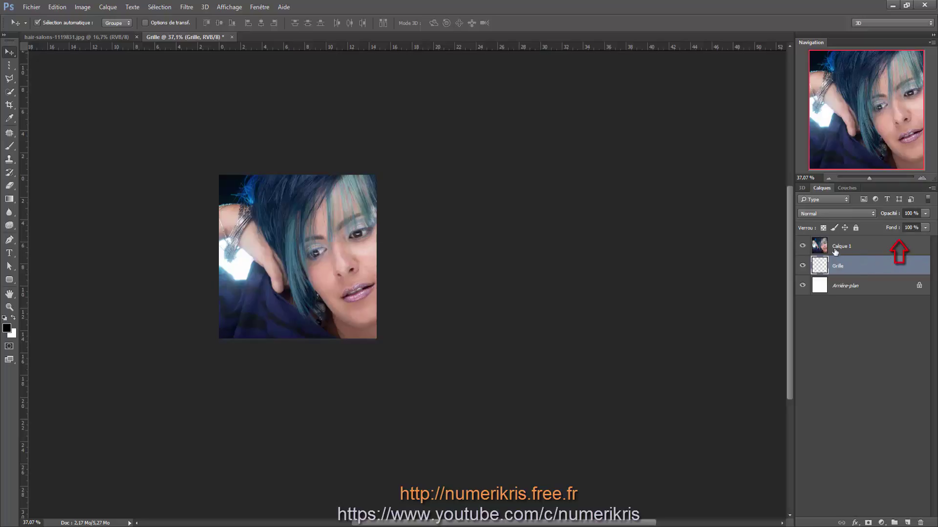
drag(872, 268, 871, 242)
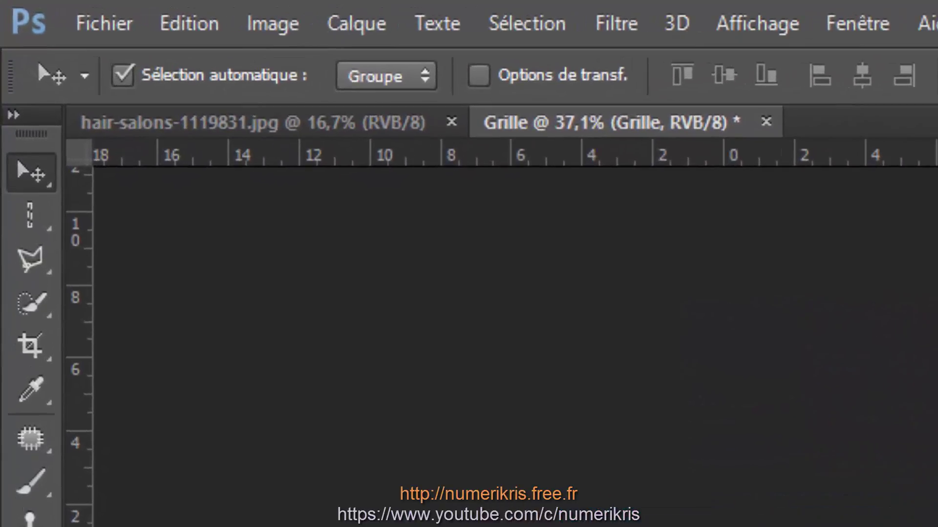
- Select all grid cells of the canvas's top row with the Magic Wand on the Grille layer
click(36, 307)
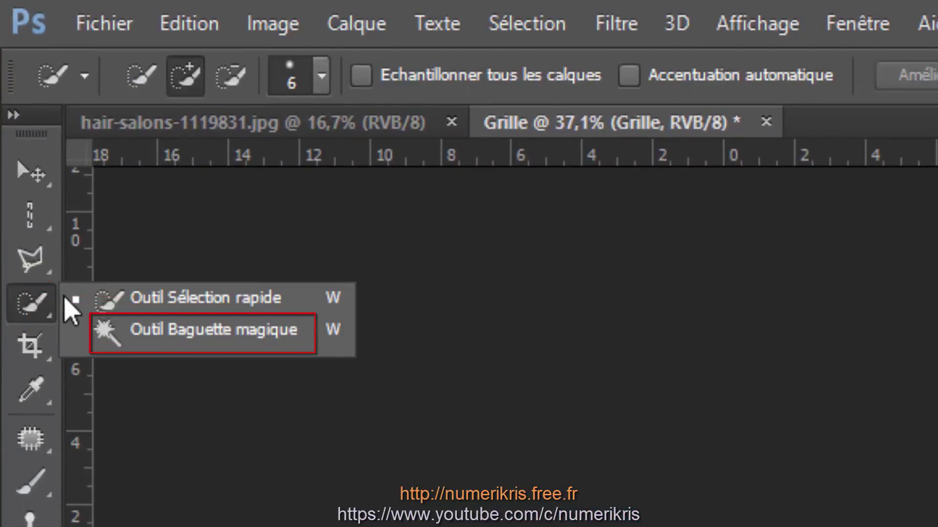
click(213, 330)
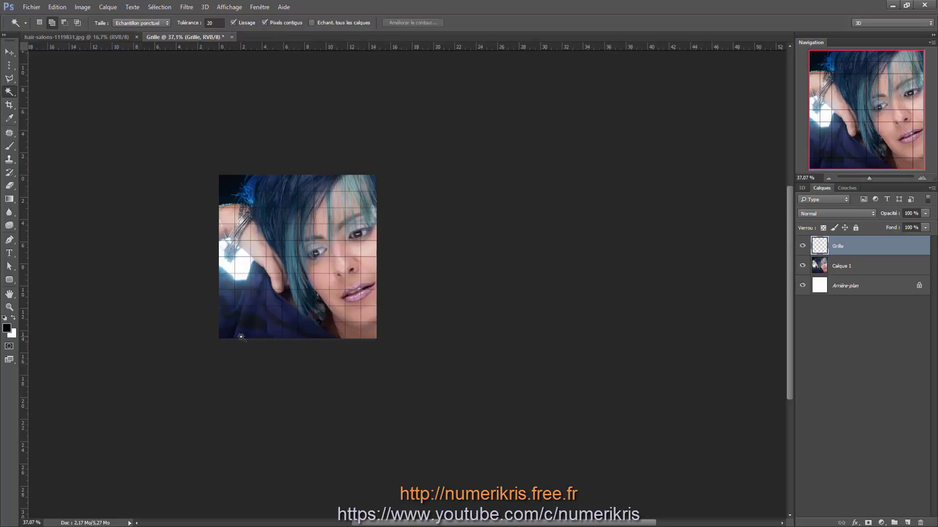
scroll(160, 201, up, 7)
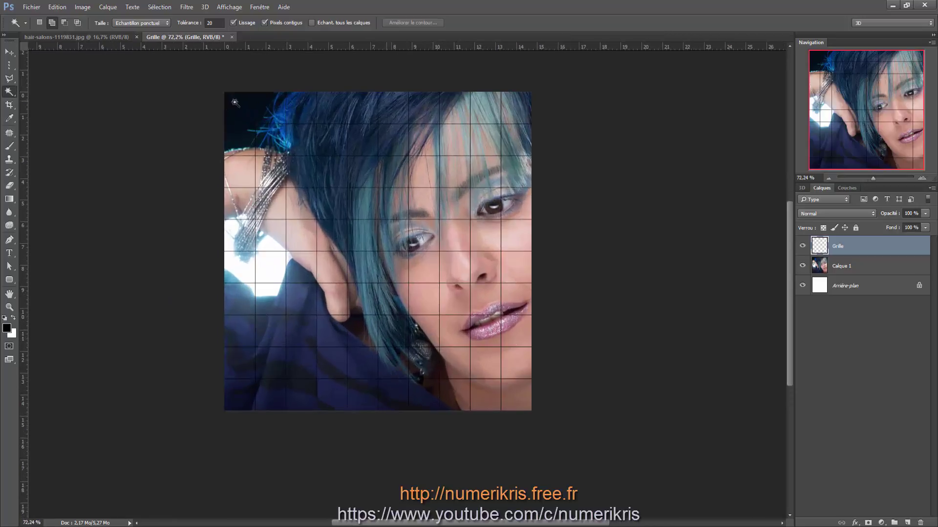
click(234, 102)
shift+click(271, 105)
shift+click(311, 107)
click(398, 107)
click(424, 107)
click(455, 108)
click(490, 110)
click(514, 111)
- Add the remaining cells of the rightmost grid column to the selection, down to the lower-right corner cell
click(513, 146)
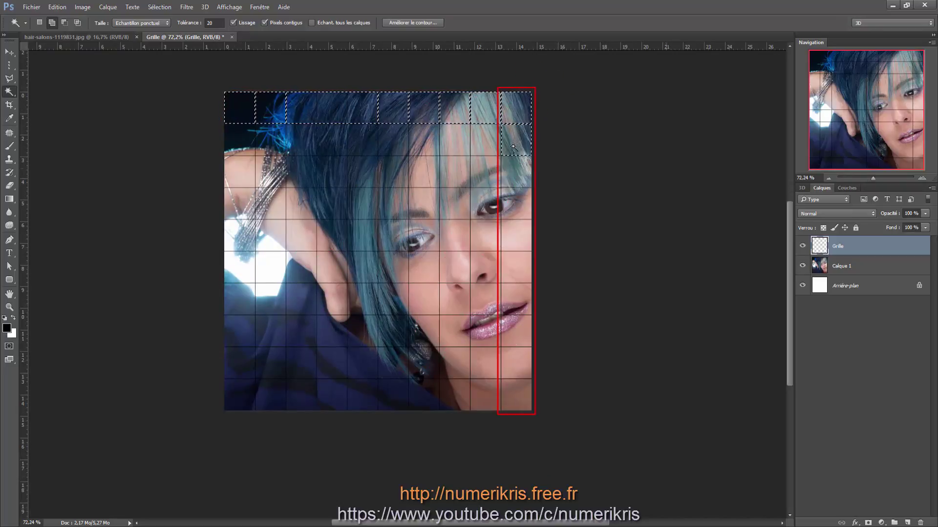
click(527, 356)
click(516, 395)
- Add the remaining cells of the bottom grid row to the selection, as far as the lower-left corner cell
click(485, 394)
click(454, 395)
click(424, 396)
click(393, 396)
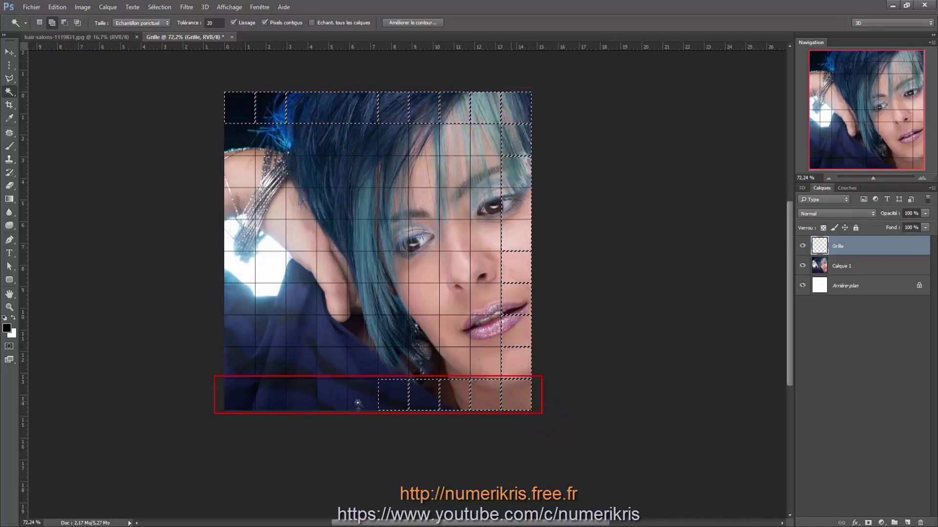
click(277, 404)
click(242, 396)
- Add the remaining cells of the leftmost grid column to complete the border selection around the photo
click(241, 364)
click(241, 333)
click(240, 300)
click(240, 267)
click(239, 231)
click(239, 145)
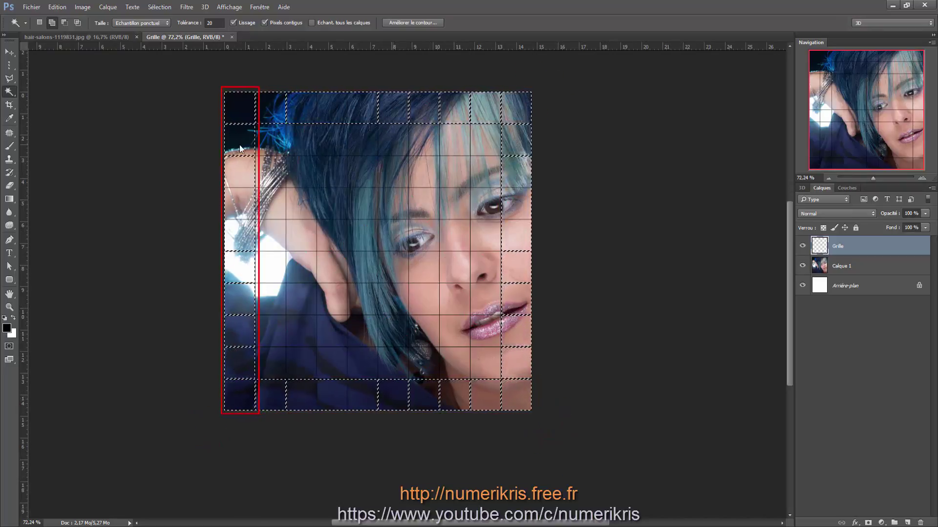
- Create a new layer below Grille, fill the selected border cells with white (Blanc) at 100 % opacity, and deselect
ctrl+click(908, 522)
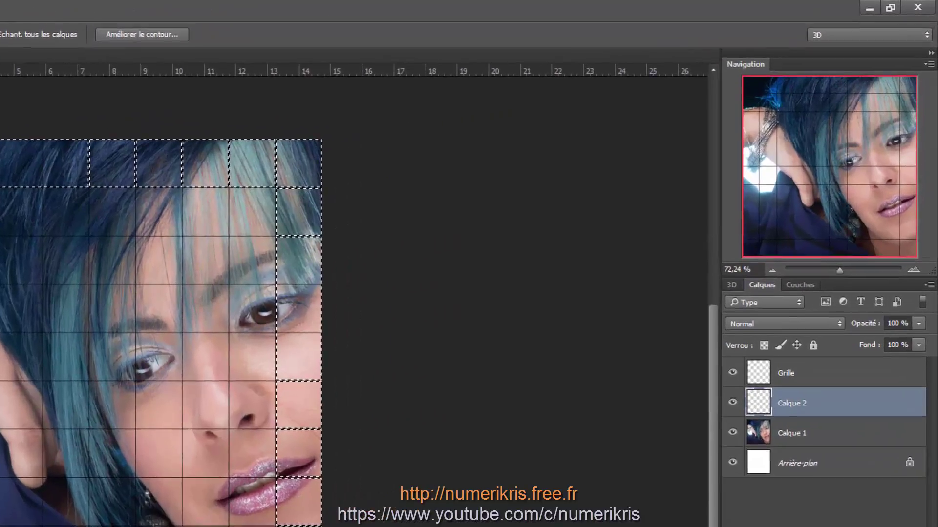
key(shift+F5)
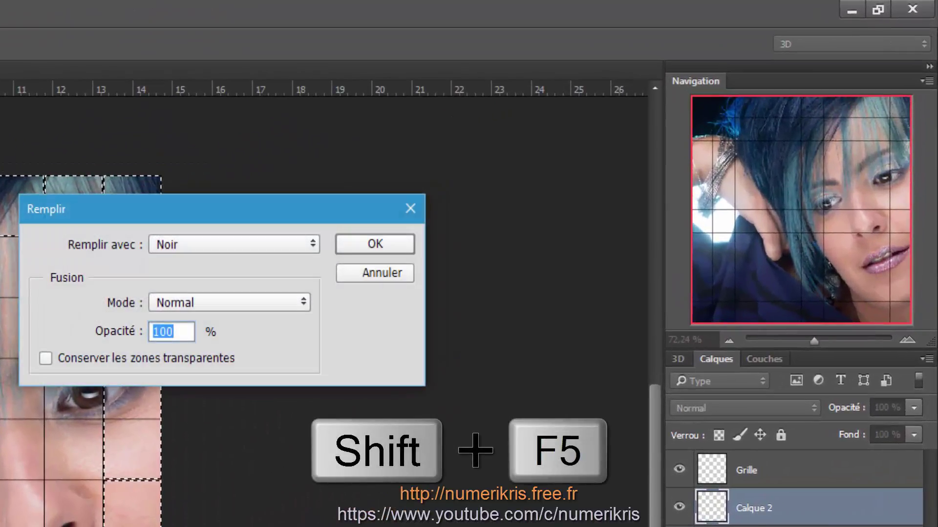
click(234, 248)
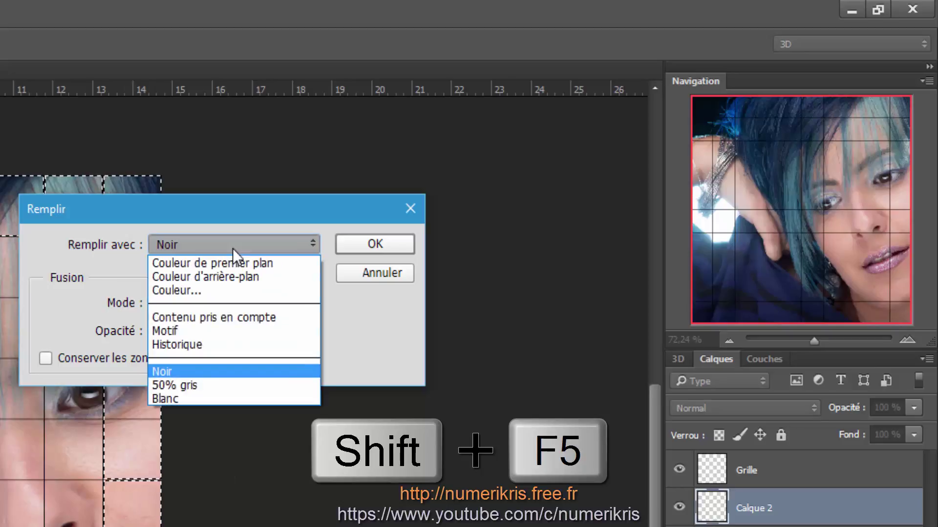
click(210, 399)
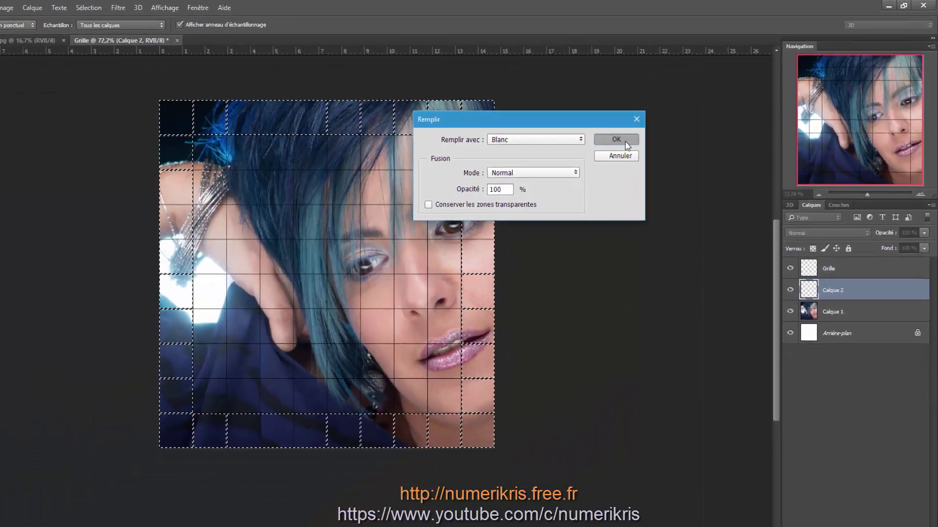
click(616, 140)
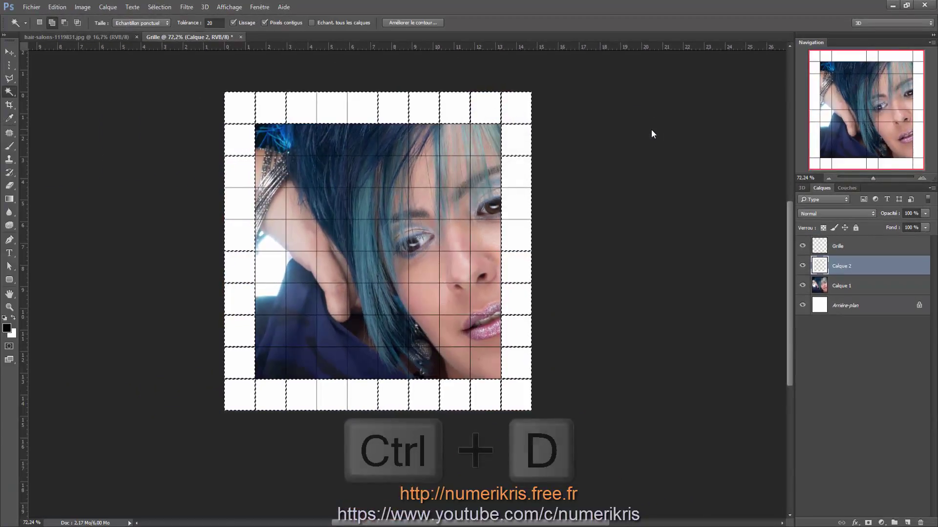
key(ctrl+d)
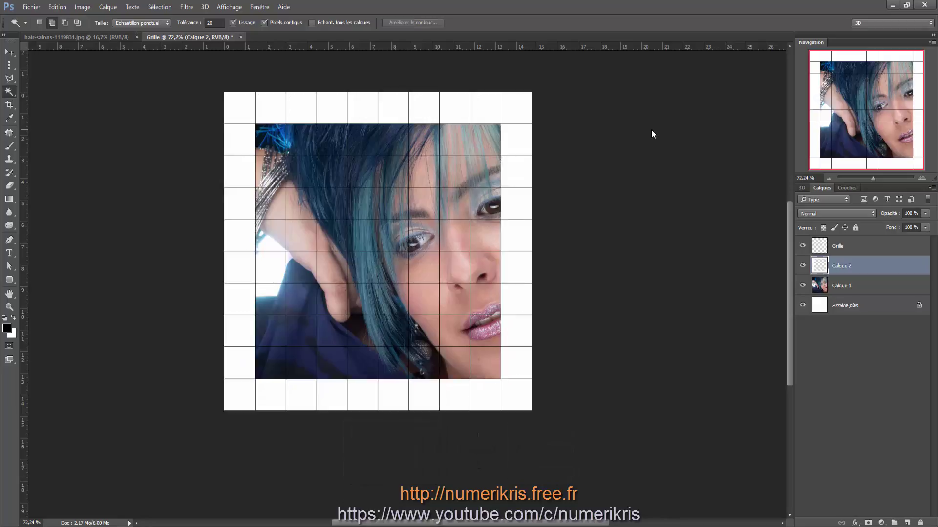
- Move the photo down and to the left with the Move tool to frame the face inside the white border
key(v)
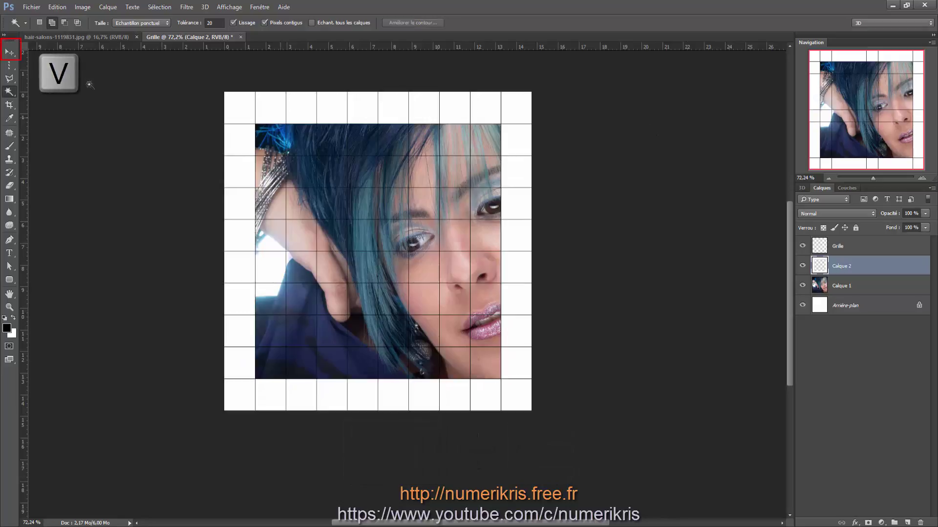
click(12, 56)
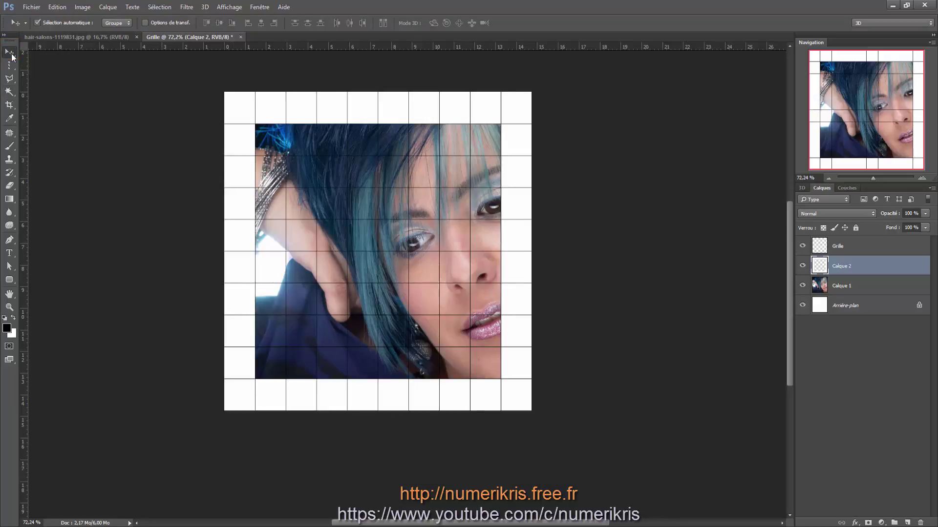
drag(373, 240, 336, 262)
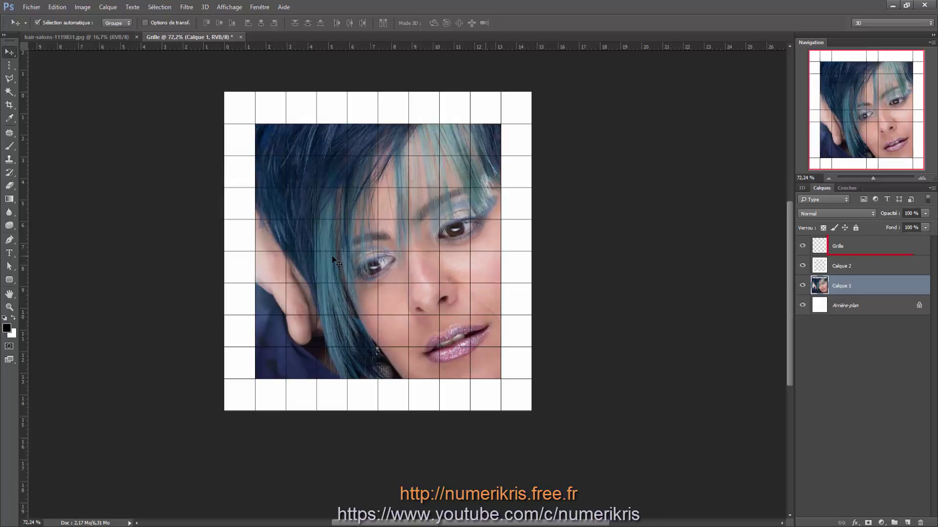
- Select seven scattered cells inside the border using the Grille layer, fill them with white on Calque 2, and deselect
click(865, 245)
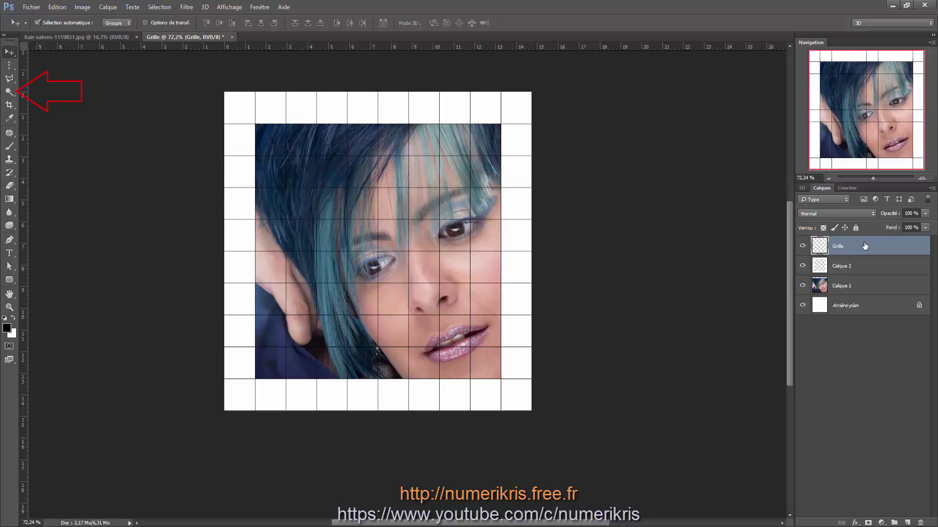
drag(8, 94, 53, 104)
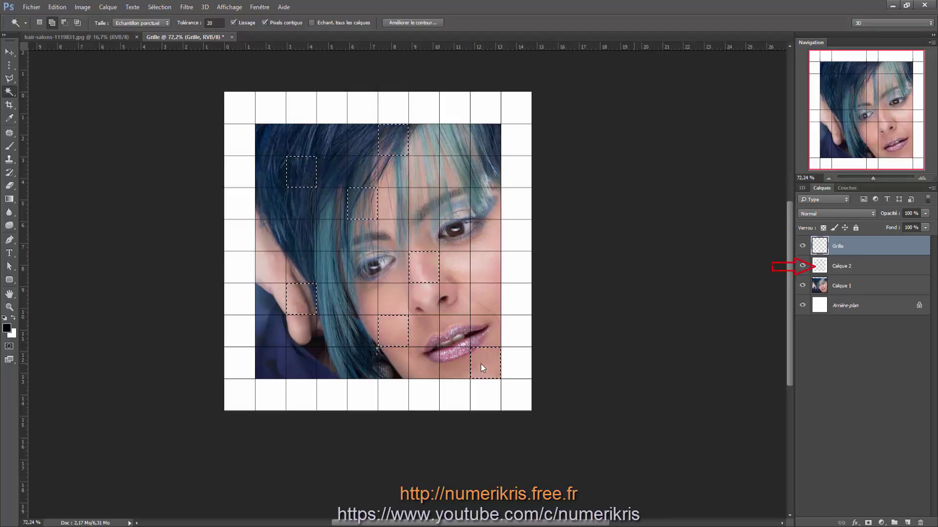
click(852, 267)
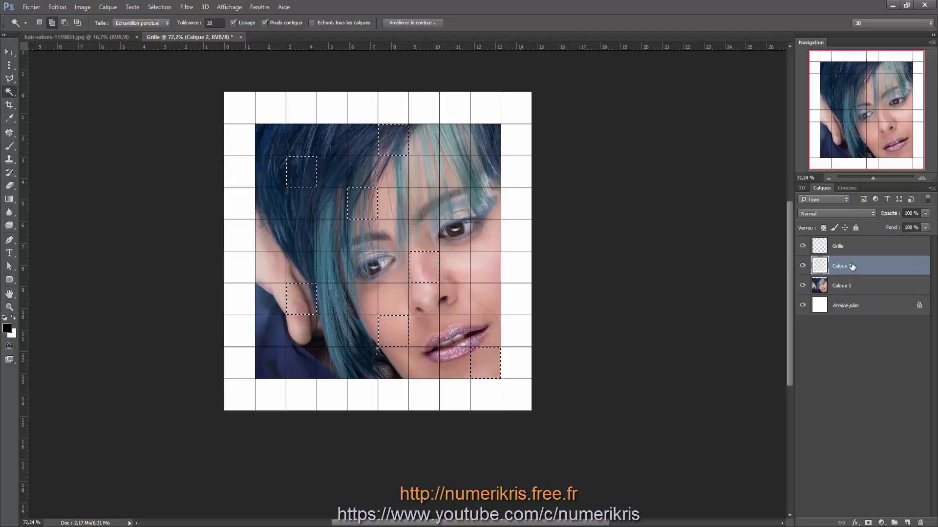
key(shift+F5)
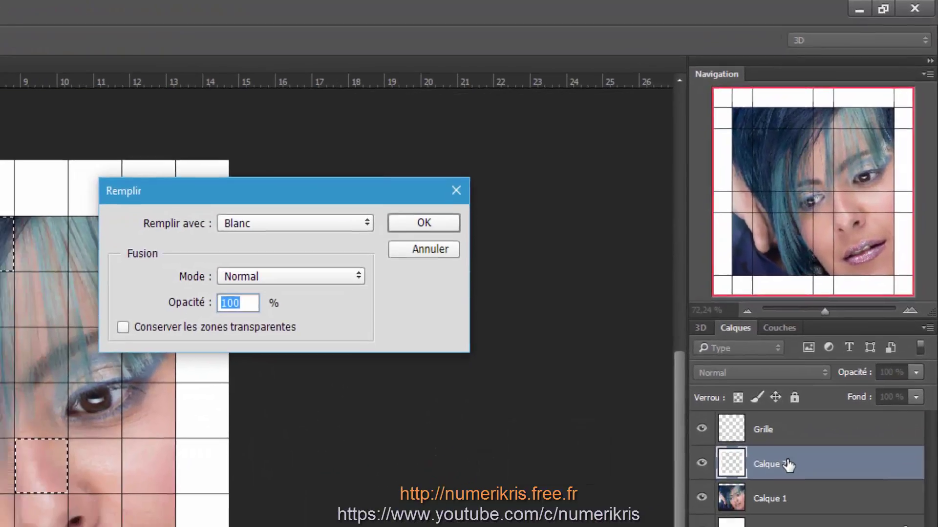
key(Return)
key(ctrl+d)
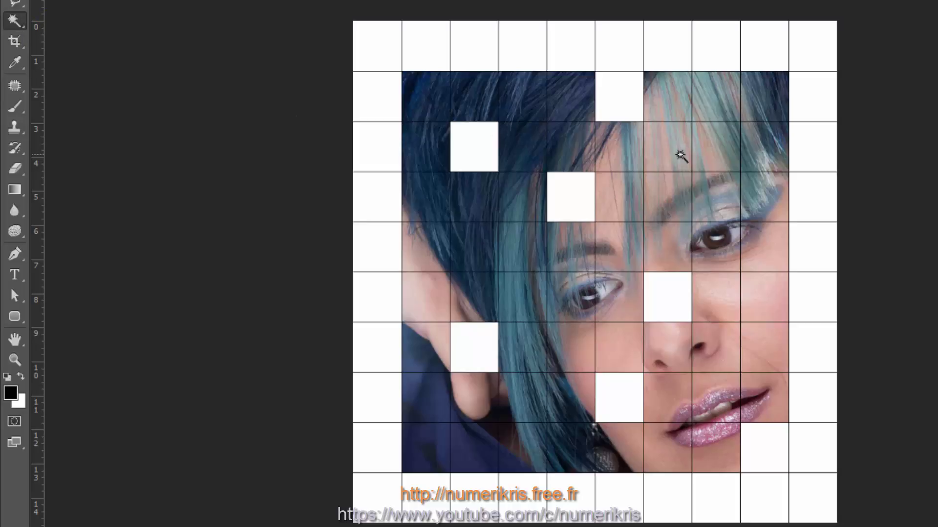
- Select seven other scattered photo cells from the Grille layer and add a Hue/Saturation (Teinte/Saturation) adjustment for them above Calque 1
click(678, 150)
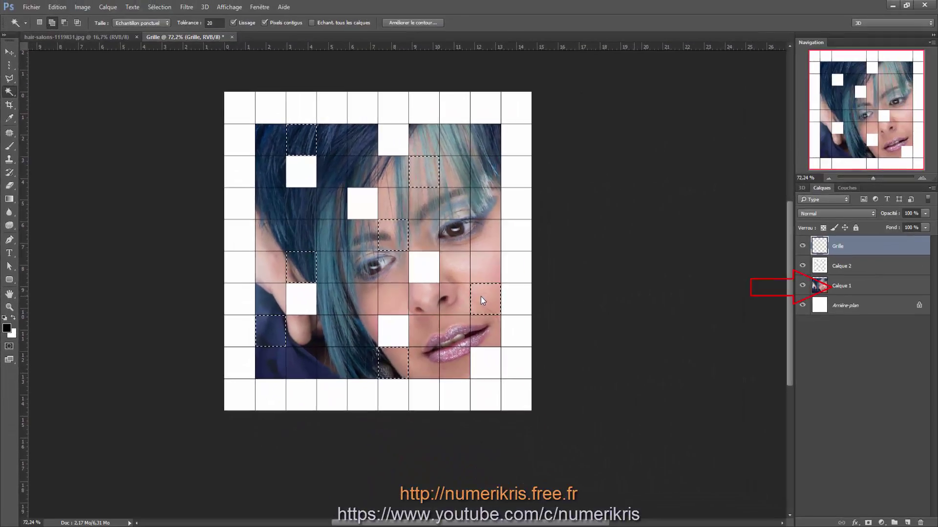
click(845, 288)
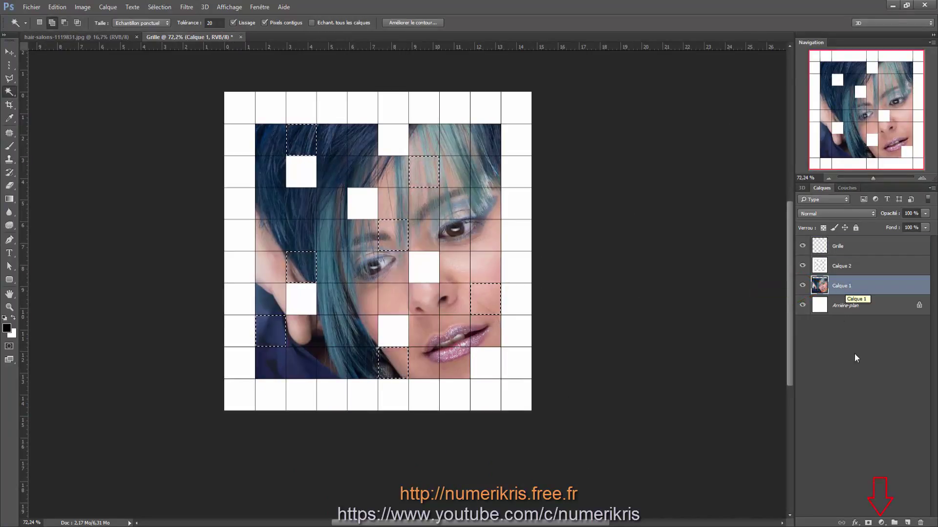
click(881, 522)
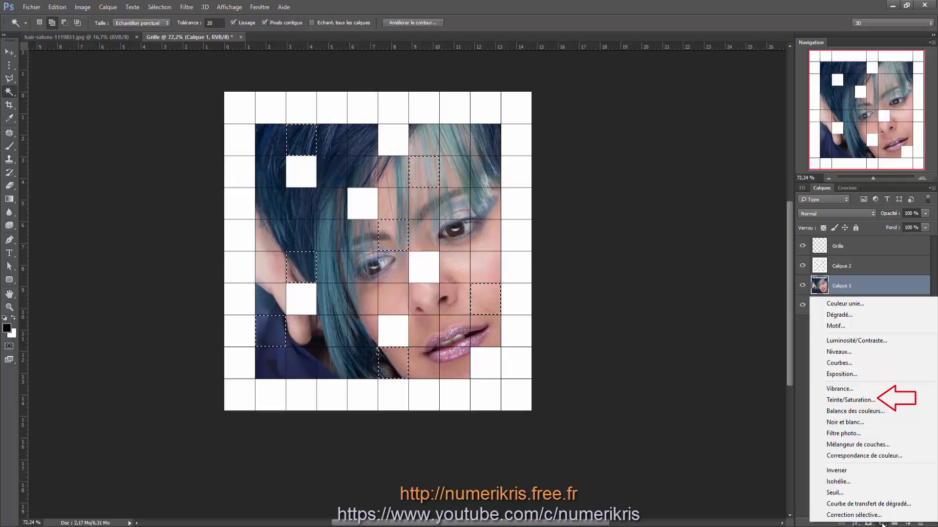
click(870, 400)
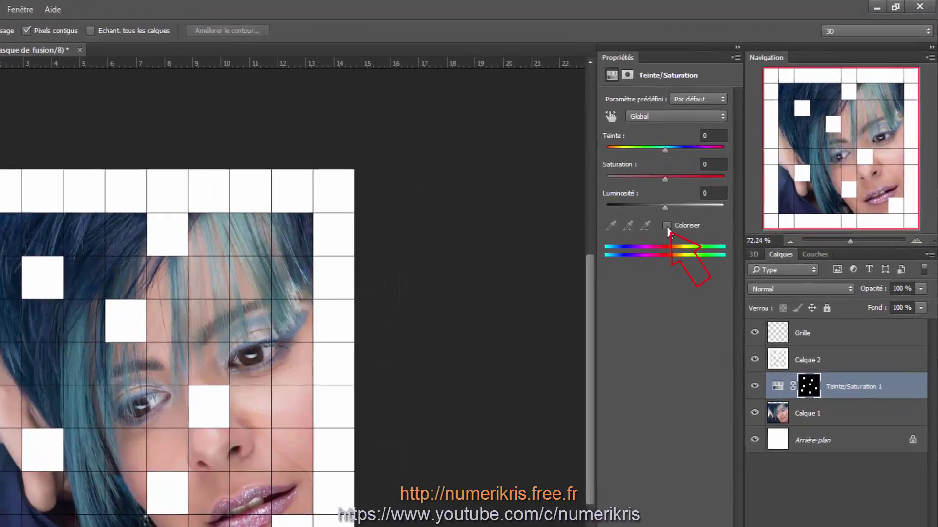
- Colorize the Hue/Saturation adjustment with hue 107 and set the adjustment layer's blend mode to Couleur
click(737, 166)
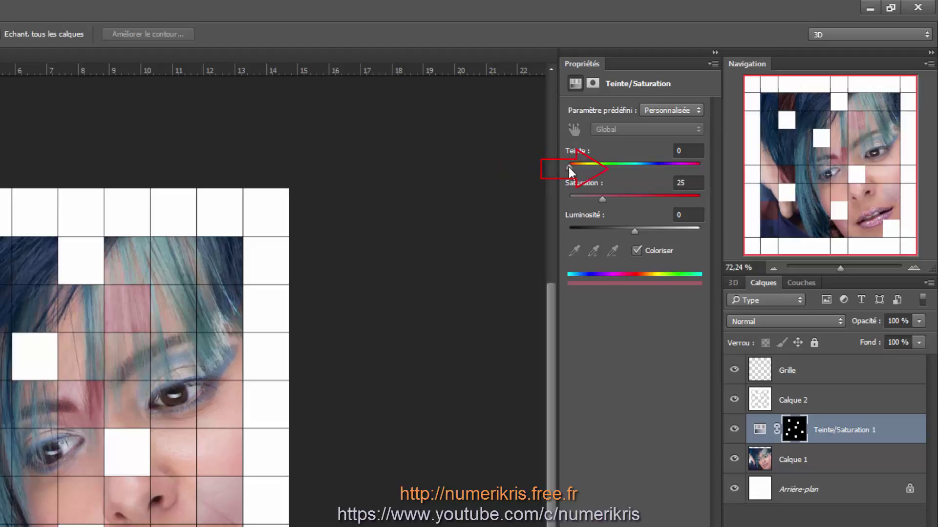
mouse_move(569, 167)
mouse_down()
mouse_move(637, 175)
mouse_move(614, 176)
mouse_up()
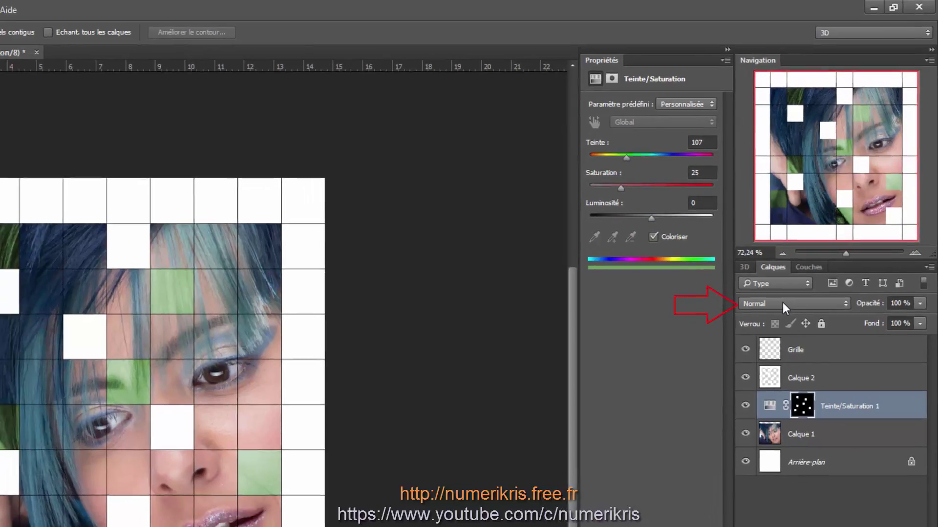
click(773, 320)
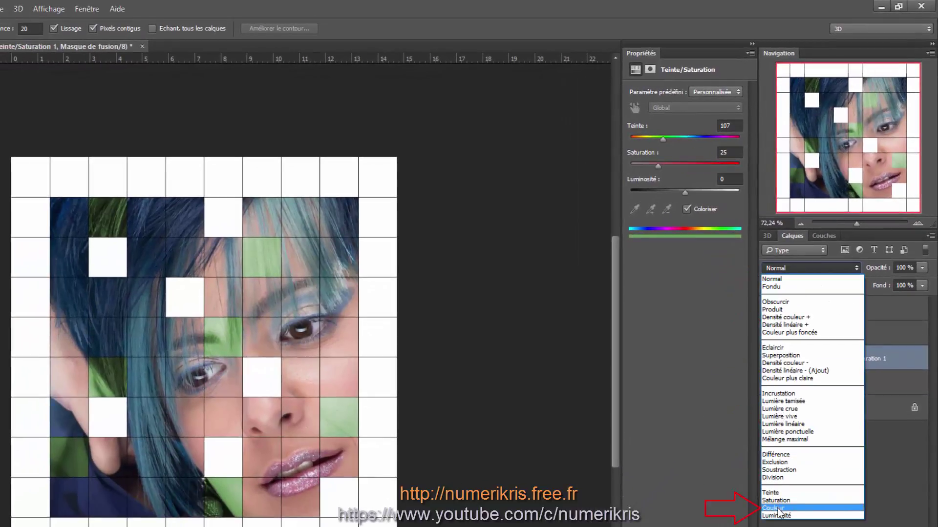
click(773, 523)
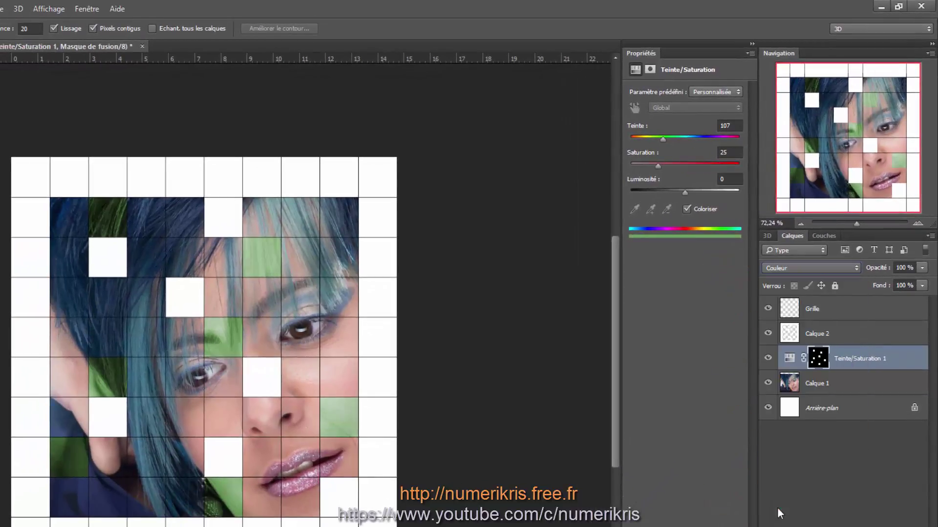
- Select nine scattered photo cells from the Grille layer and add a Hue/Saturation (Teinte/Saturation) adjustment above Calque 1, colorized with hue 263
click(821, 309)
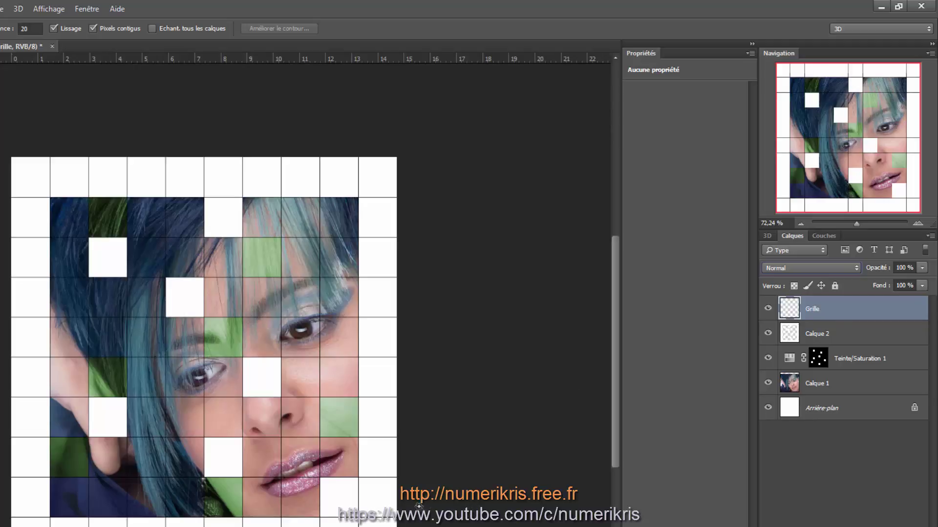
click(342, 215)
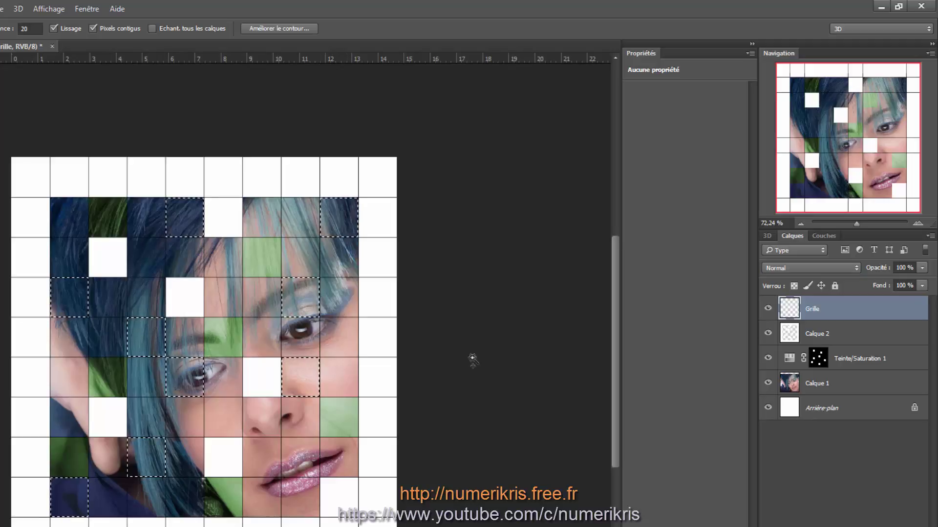
click(848, 390)
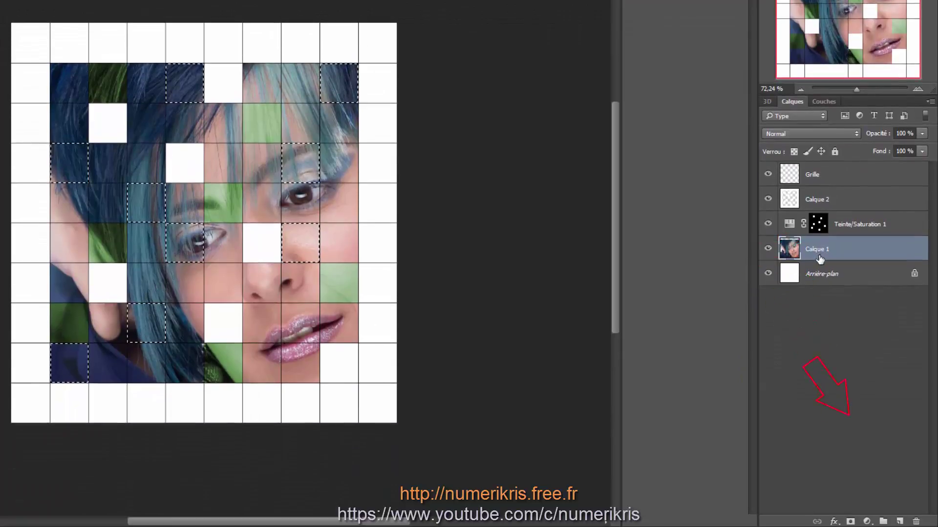
click(866, 521)
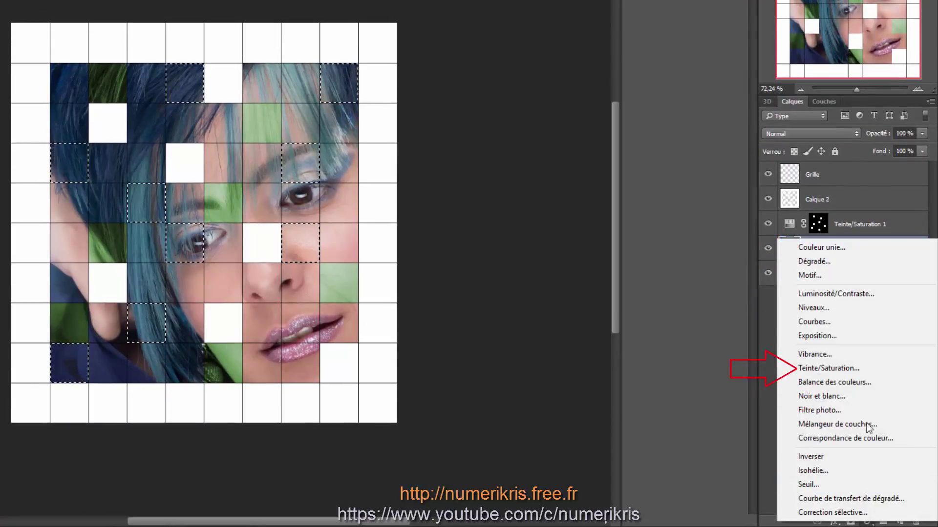
click(854, 369)
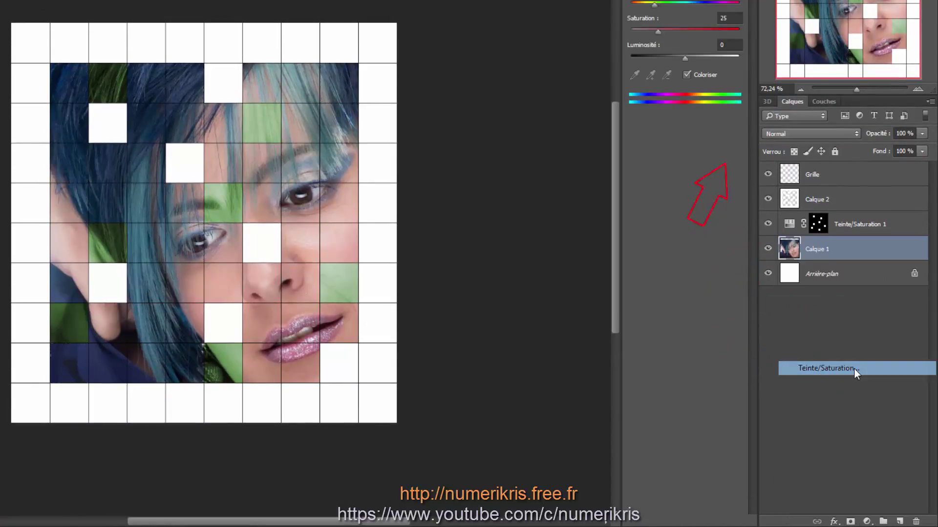
click(687, 76)
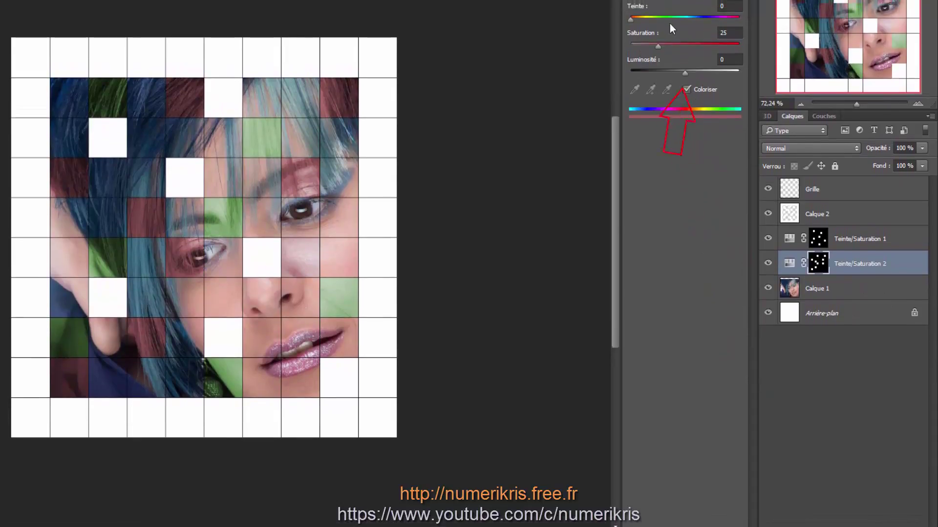
drag(634, 19, 709, 26)
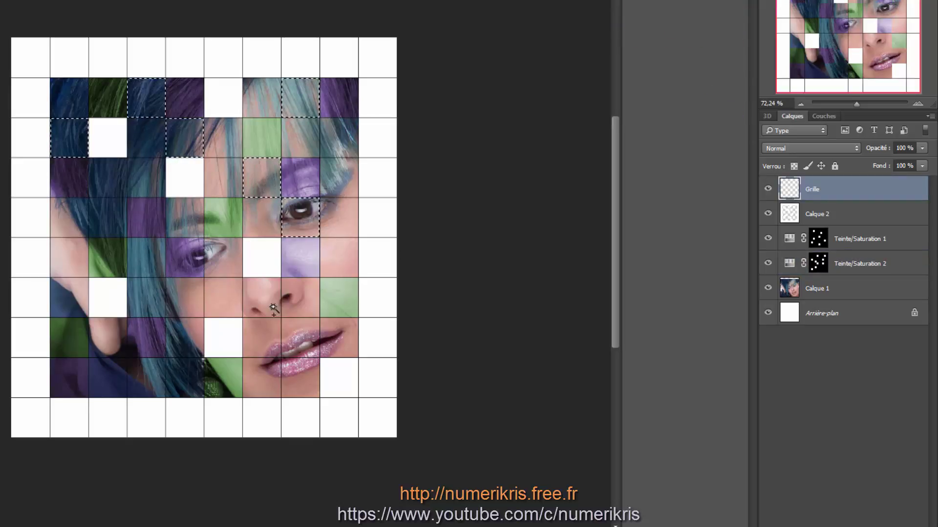
- Select eleven other scattered photo cells from the Grille layer and add another Hue/Saturation adjustment for them above Calque 1
click(262, 337)
click(299, 383)
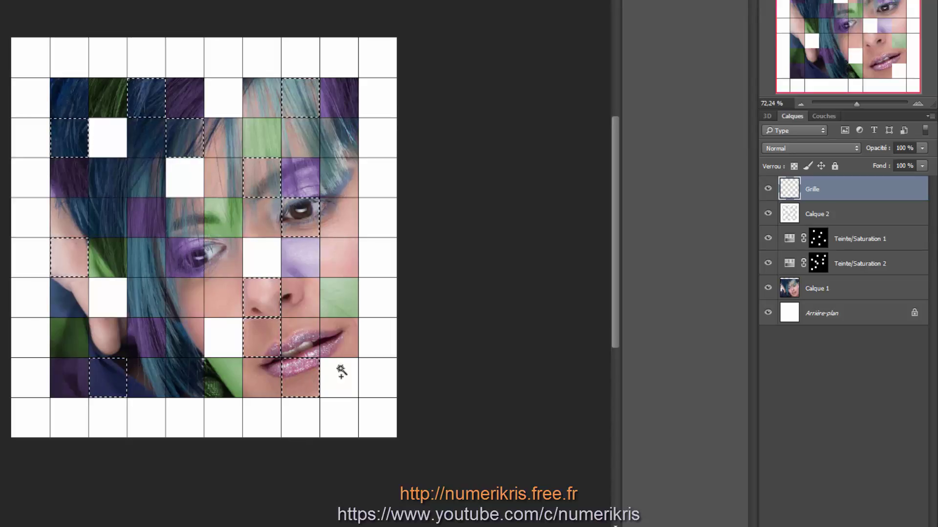
click(824, 293)
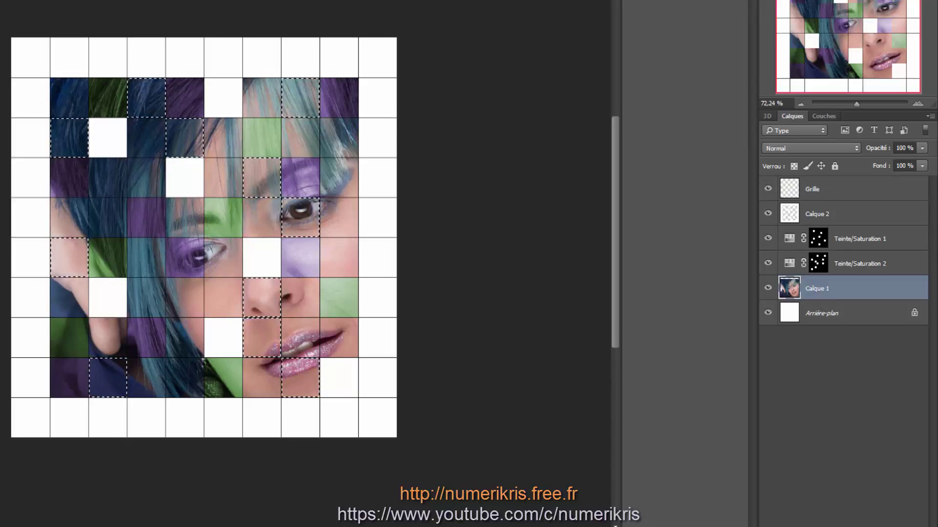
click(849, 526)
click(841, 381)
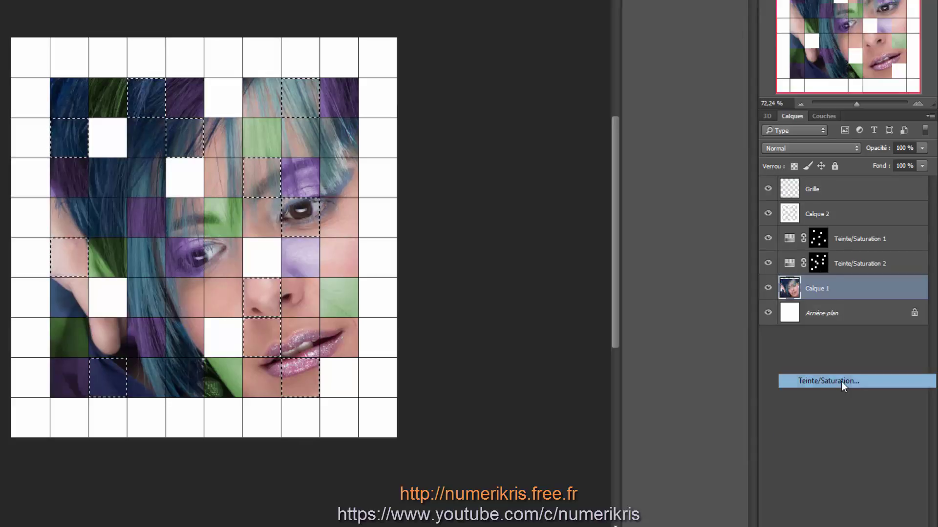
- Colorize the third Hue/Saturation adjustment with hue 348 and saturation 46, and set its blend mode to Couleur
click(687, 90)
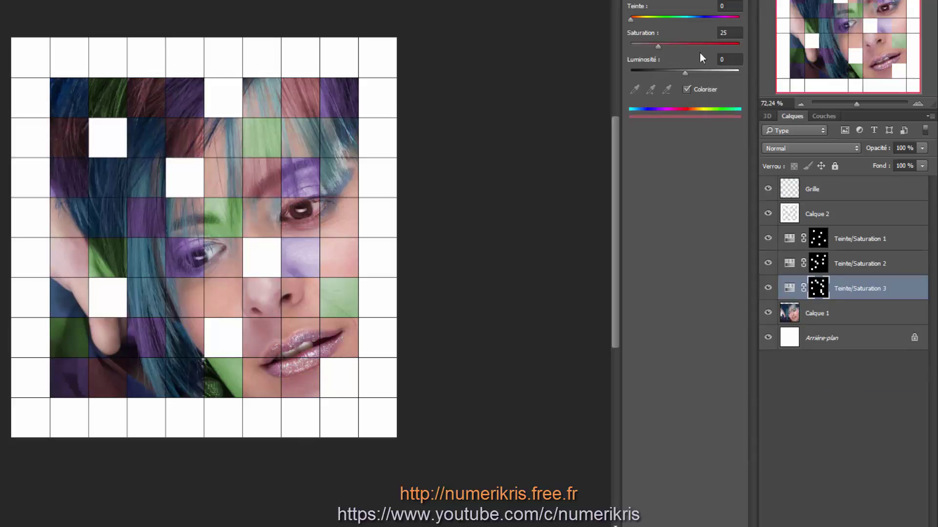
drag(631, 19, 730, 29)
drag(661, 45, 693, 46)
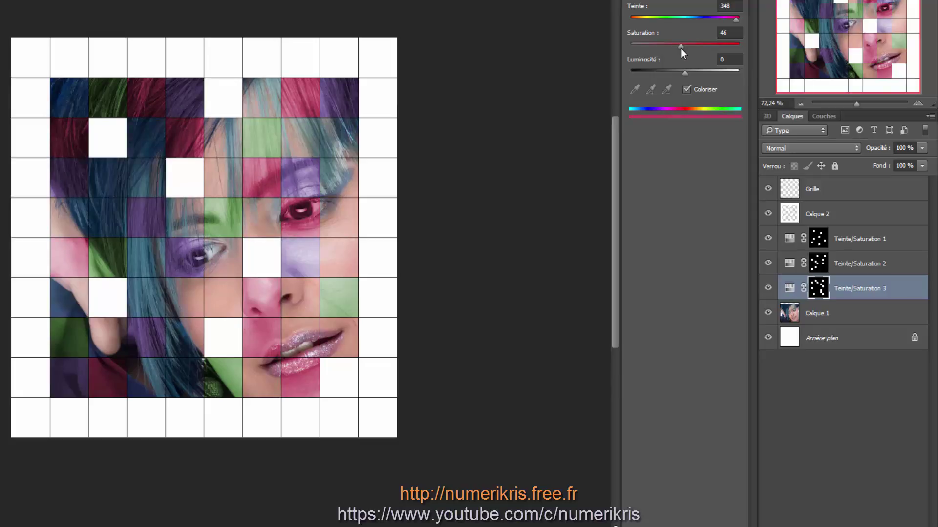
click(799, 146)
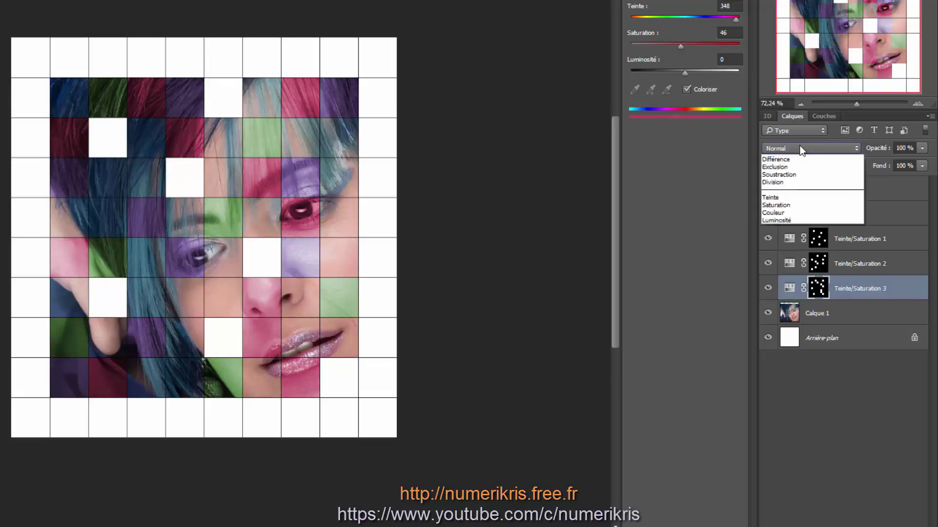
click(780, 388)
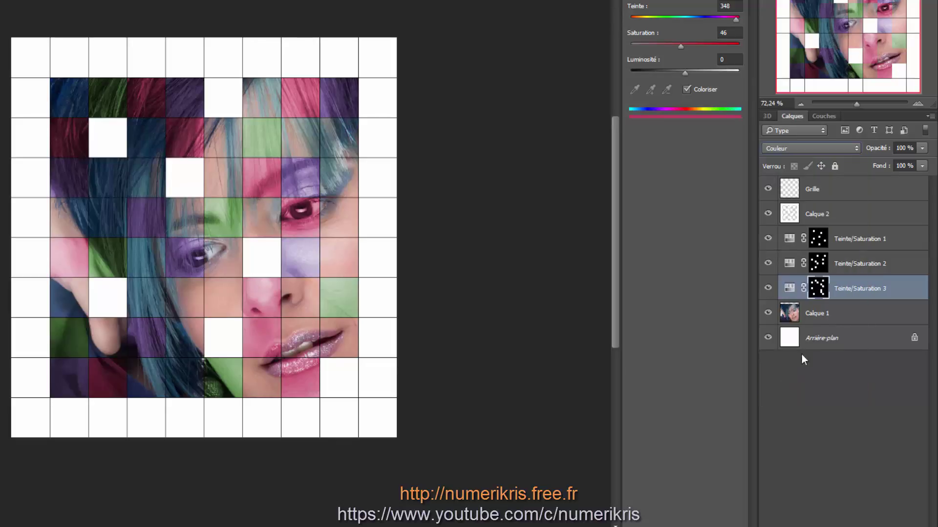
- Set the blend mode of the Teinte/Saturation 2 adjustment layer to Couleur
click(852, 266)
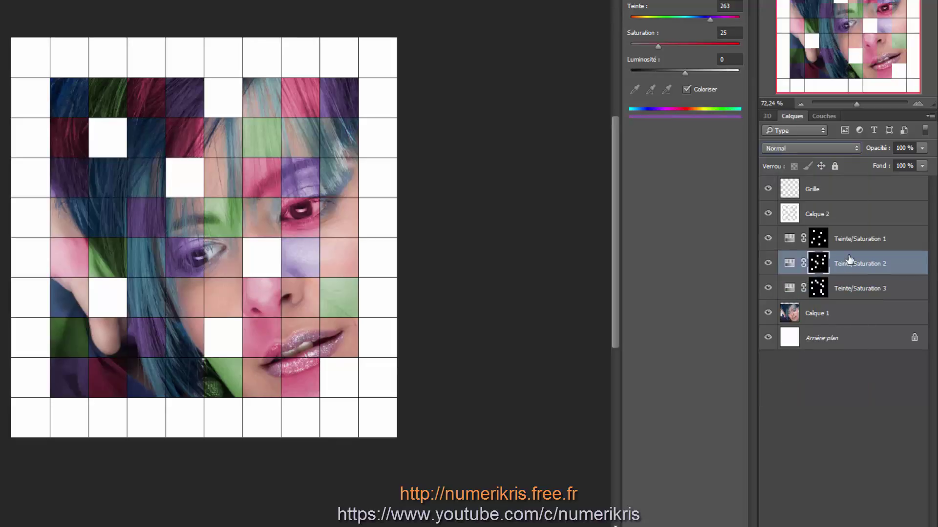
click(812, 149)
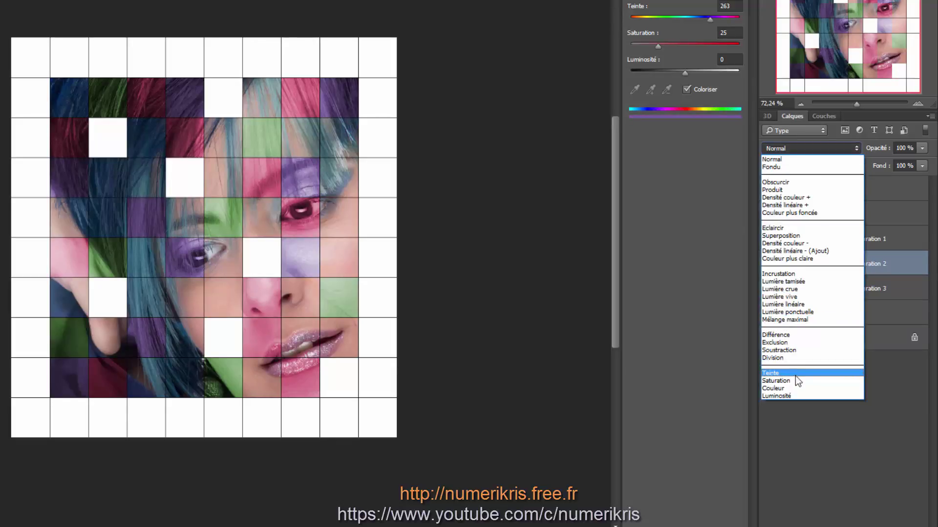
click(795, 389)
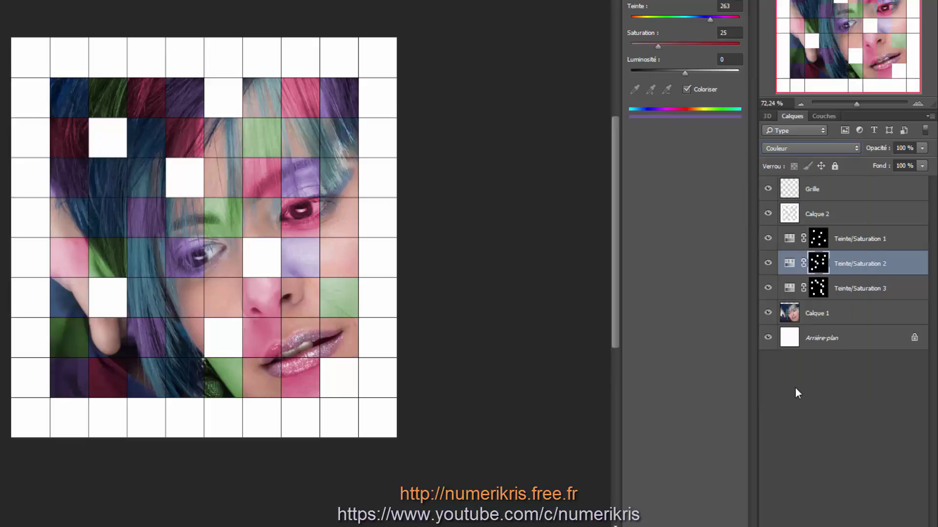
- Select fifteen scattered untinted photo cells across the portrait from the Grille layer with the Magic Wand
click(823, 190)
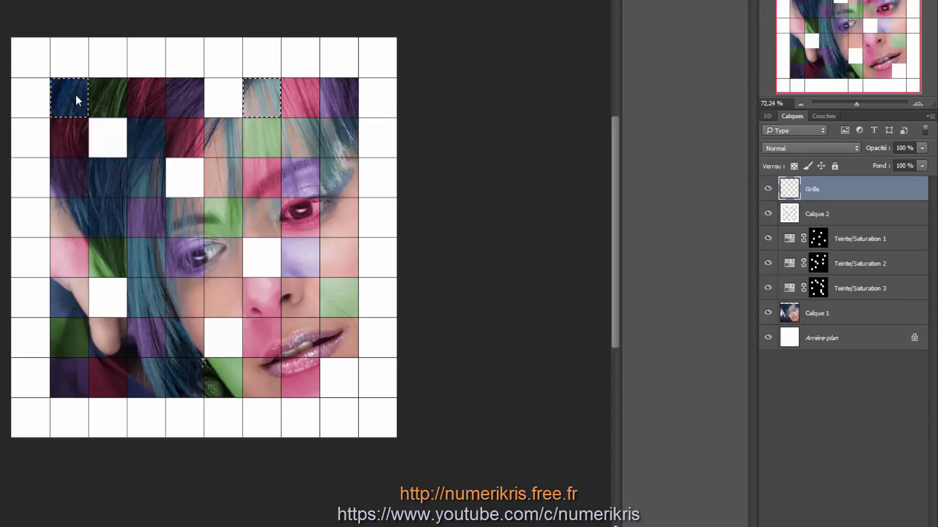
shift+click(146, 135)
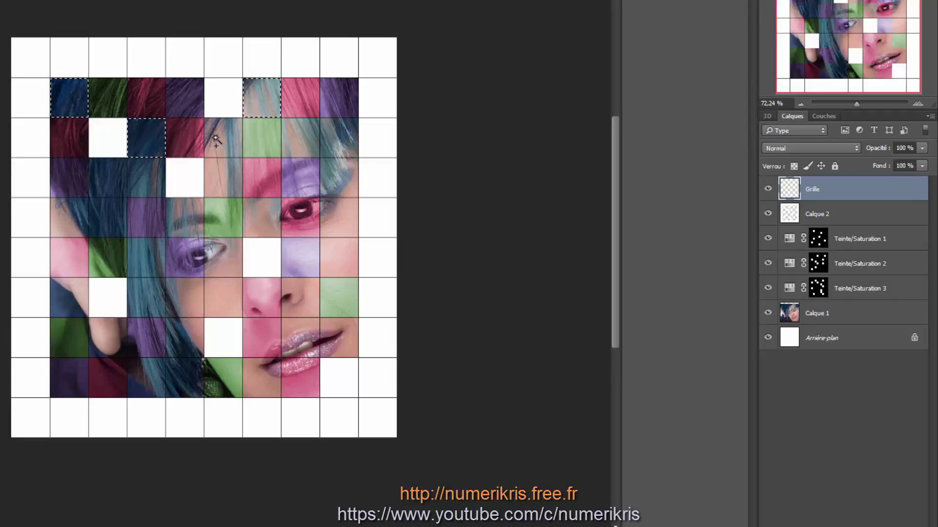
shift+click(216, 139)
shift+click(342, 184)
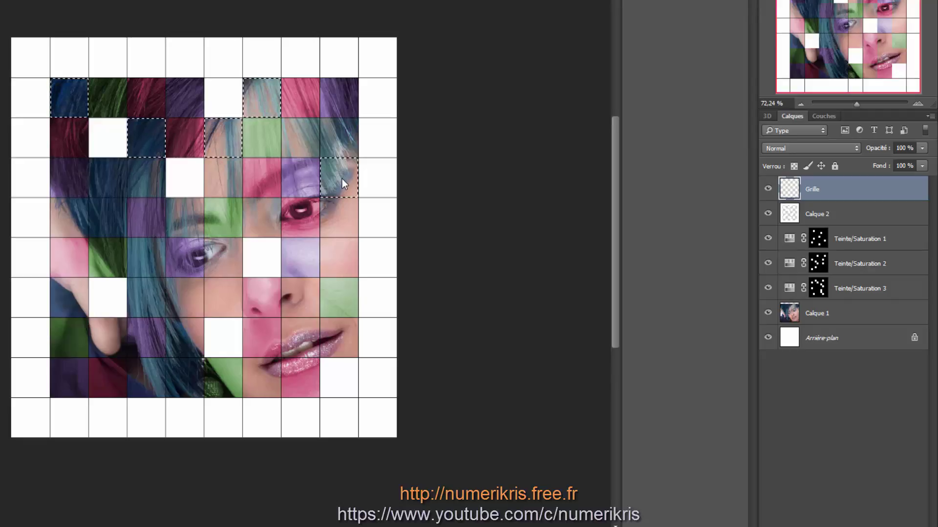
shift+click(139, 188)
shift+click(59, 219)
shift+click(185, 218)
shift+click(338, 258)
shift+click(221, 297)
shift+click(69, 299)
shift+click(108, 338)
shift+click(185, 337)
shift+click(146, 378)
- Add a Hue/Saturation adjustment above Calque 1 for the selected cells, colorized with hue 61 and saturation 38, in Couleur blend mode
click(817, 314)
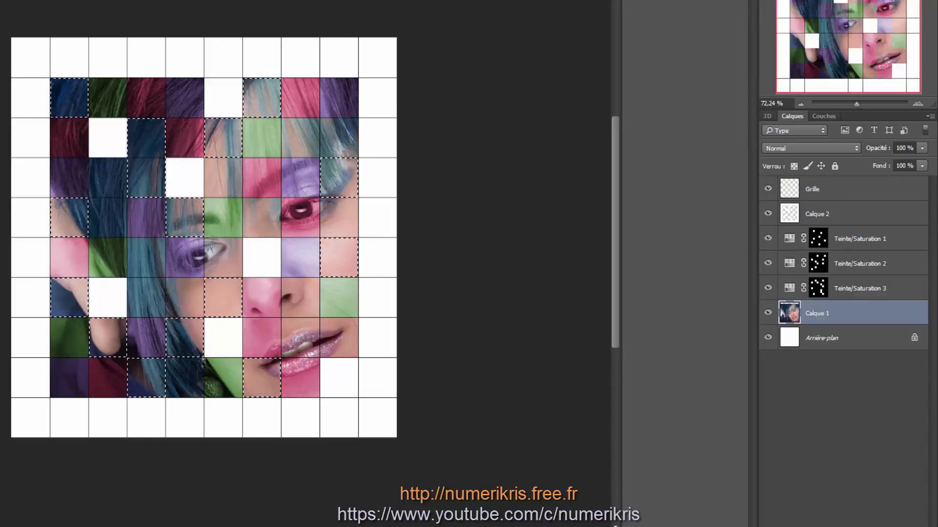
click(686, 89)
drag(632, 19, 673, 47)
click(789, 148)
click(781, 190)
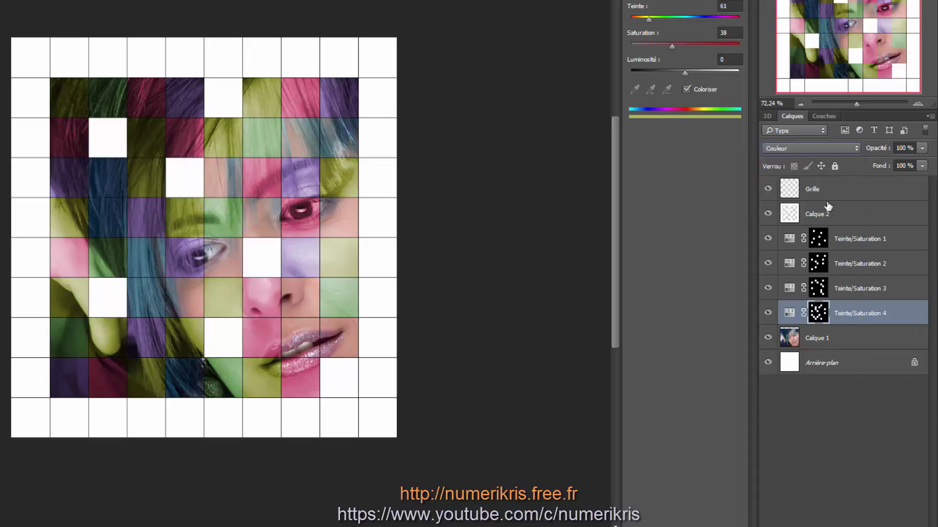
- Select another set of scattered untinted cells from the Grille layer and add a Hue/Saturation adjustment for them above Calque 1
click(828, 196)
click(345, 142)
shift+click(229, 171)
shift+click(105, 184)
shift+click(337, 218)
shift+click(225, 261)
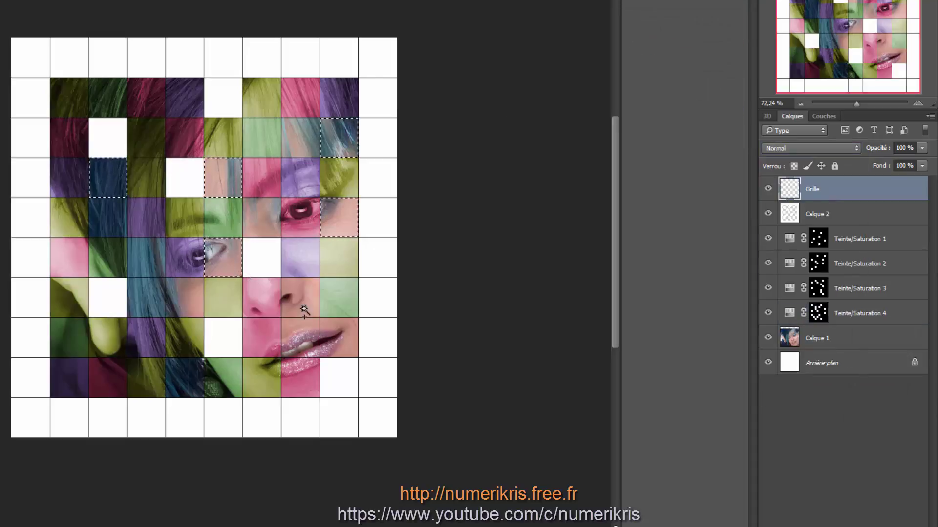
shift+click(303, 309)
shift+click(339, 337)
shift+click(147, 298)
click(821, 338)
click(856, 381)
- Colorize the fifth Hue/Saturation adjustment with hue 220 and saturation 68, and set its blend mode to Couleur
click(687, 89)
drag(632, 20, 736, 21)
drag(659, 47, 705, 47)
drag(735, 20, 698, 19)
click(806, 149)
click(801, 387)
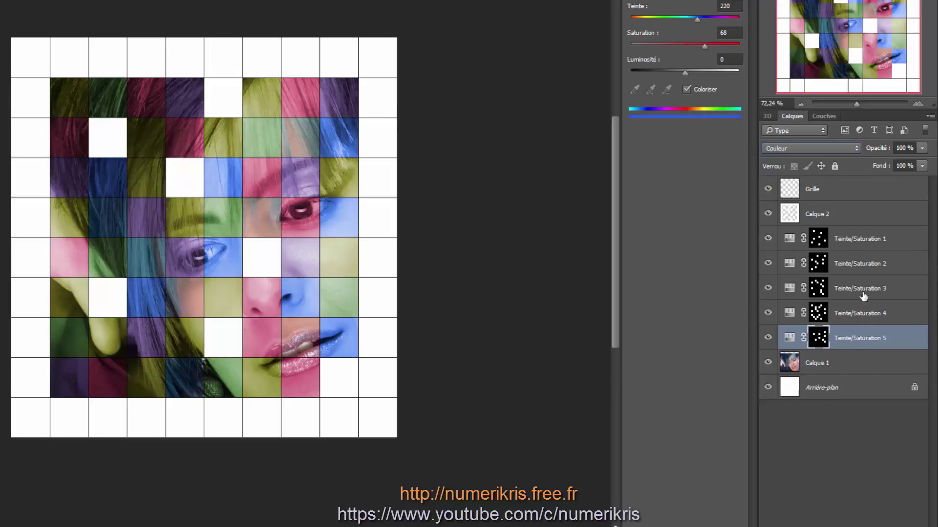
- Select four untinted cells on the forehead, nose bridge, cheek and mouth from the Grille layer and add a Hue/Saturation adjustment above Calque 1
click(828, 189)
click(301, 137)
shift+click(263, 216)
shift+click(186, 296)
shift+click(300, 337)
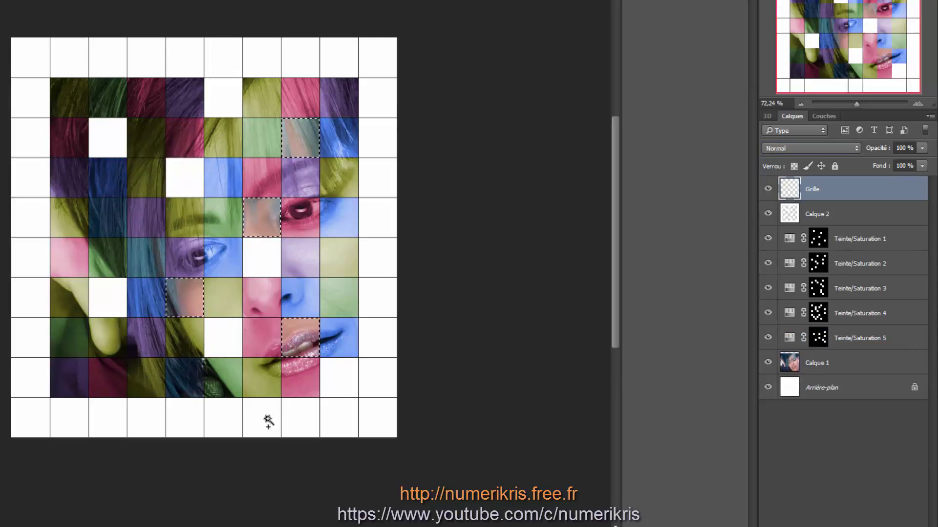
click(821, 363)
click(856, 381)
- Colorize the sixth Hue/Saturation adjustment with hue 51, saturation 81 and lightness -28, and set its blend mode to Couleur
click(686, 89)
drag(658, 47, 719, 48)
drag(684, 73, 683, 73)
drag(632, 20, 646, 22)
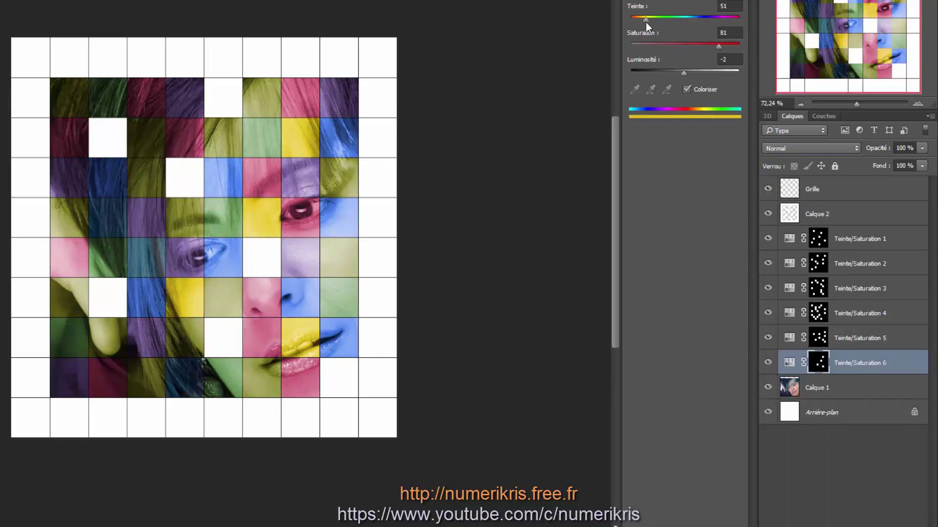
drag(684, 73, 669, 77)
click(790, 148)
click(770, 391)
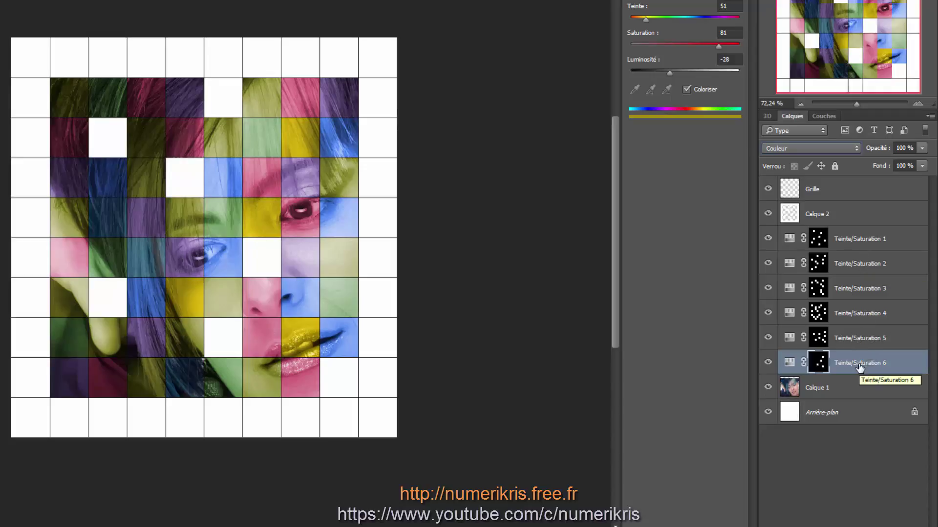
- Group the six adjustment layers, Teinte/Saturation 1 through Teinte/Saturation 6
key(shift)
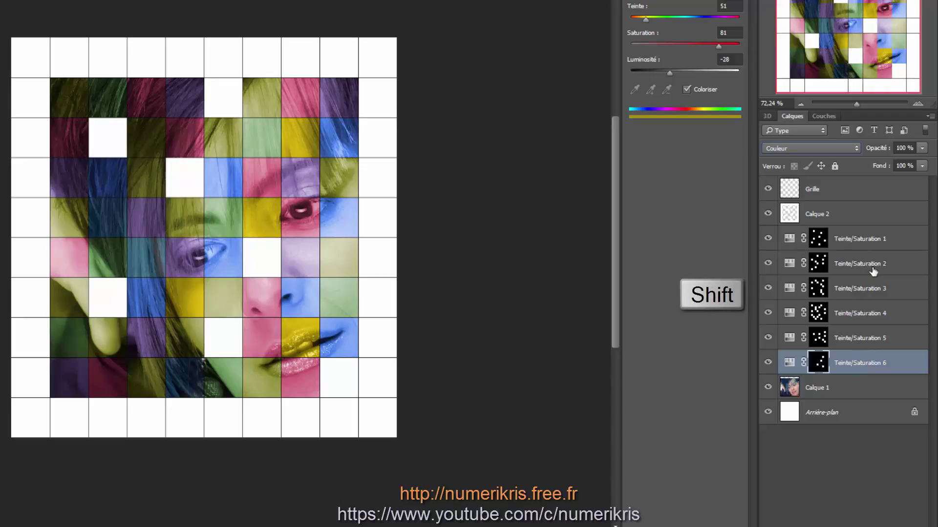
shift+click(894, 243)
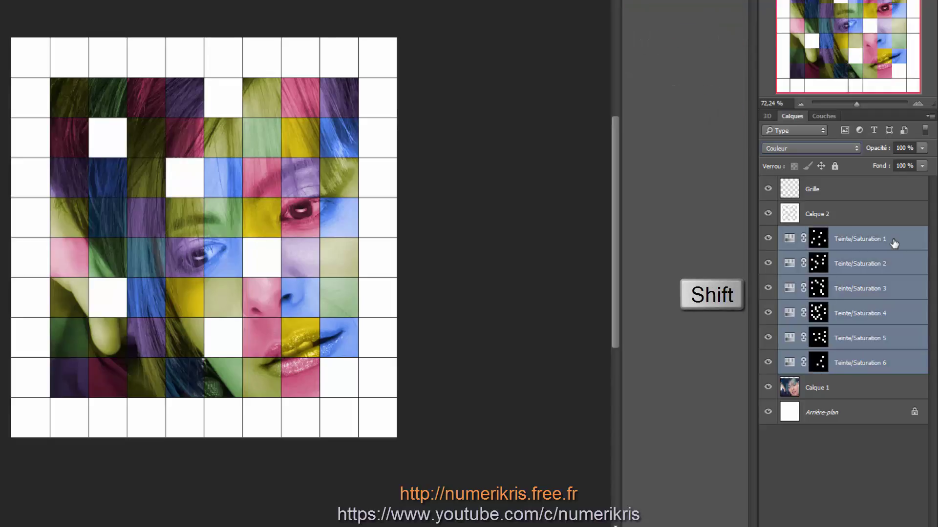
key(ctrl+g)
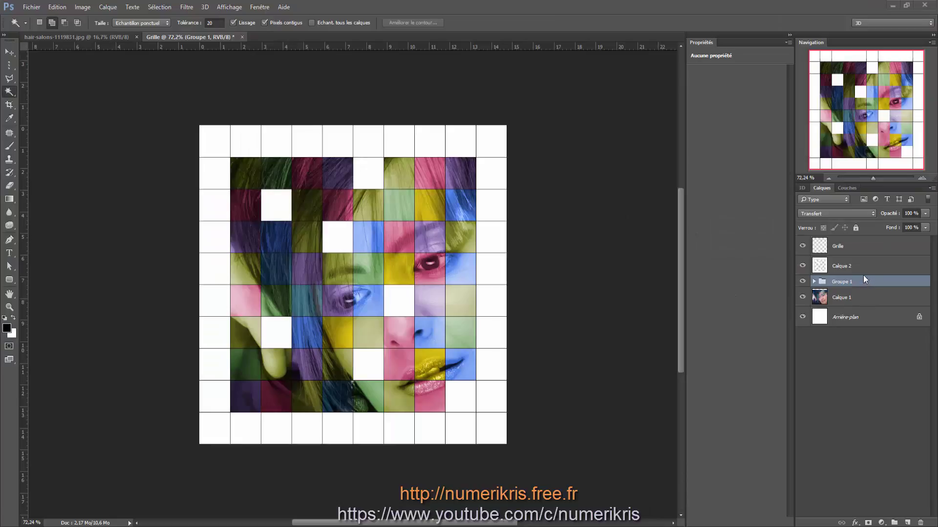
- Lock the transparent pixels of the Grille layer and fill its grid lines with white (Blanc) at 100% opacity
click(847, 247)
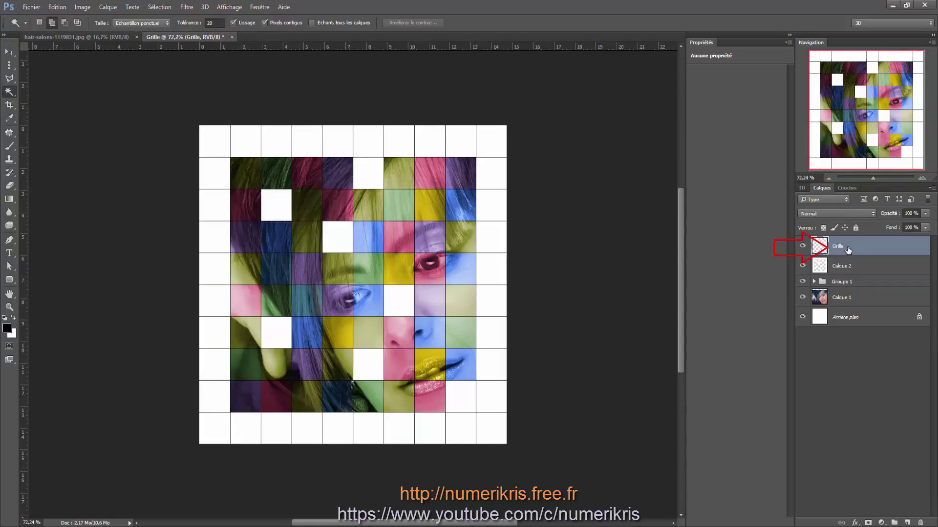
click(823, 229)
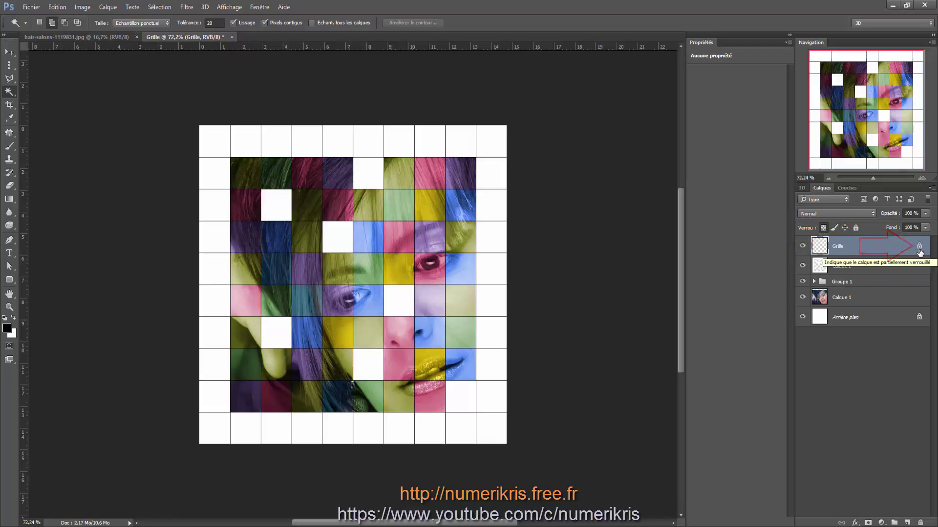
key(shift+F5)
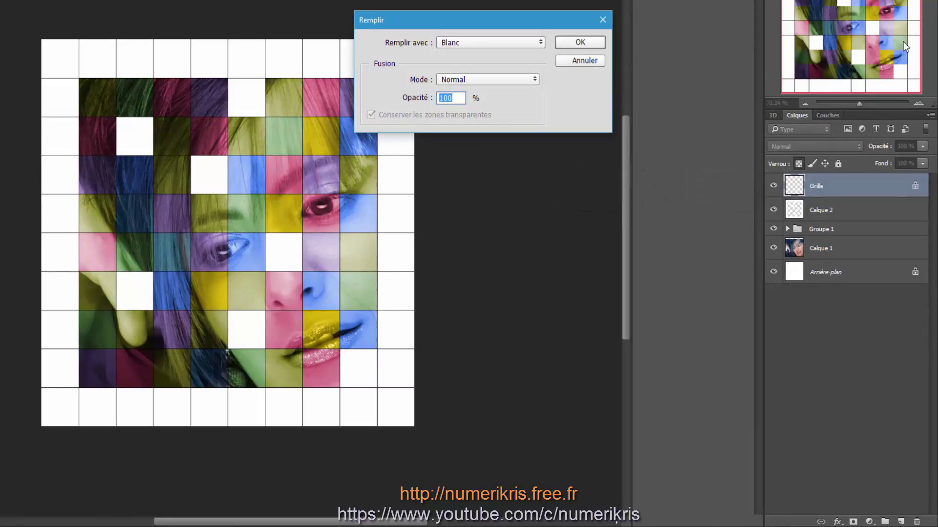
click(595, 43)
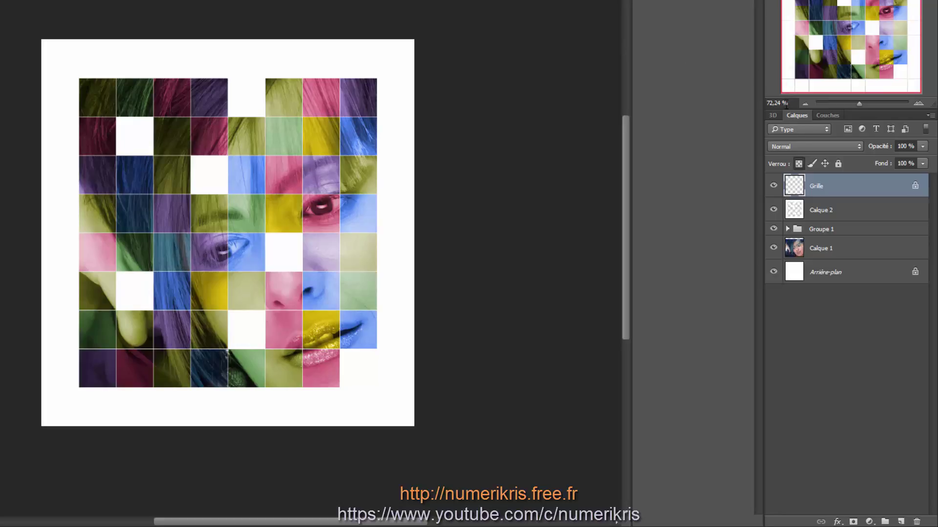
- Add a Contour layer style to the Grille layer with size 1 px, position Extérieur and white color
double_click(917, 191)
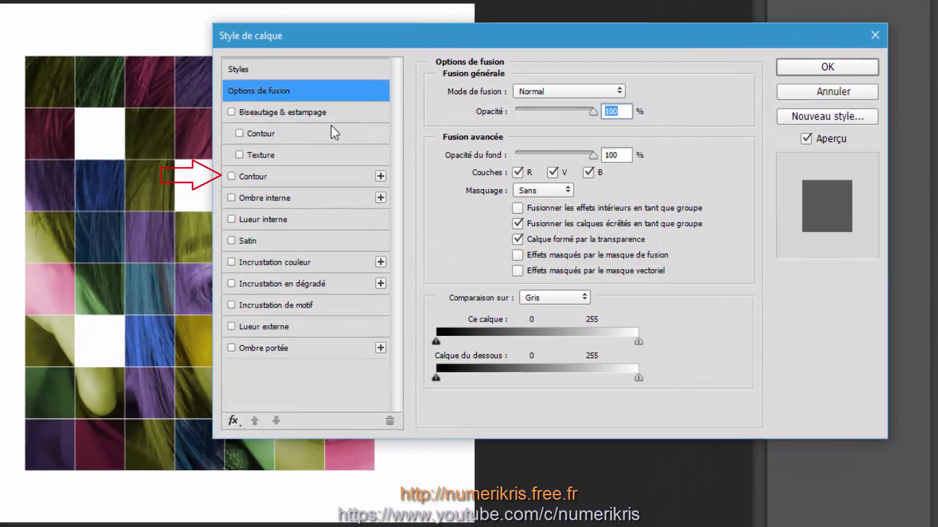
click(245, 176)
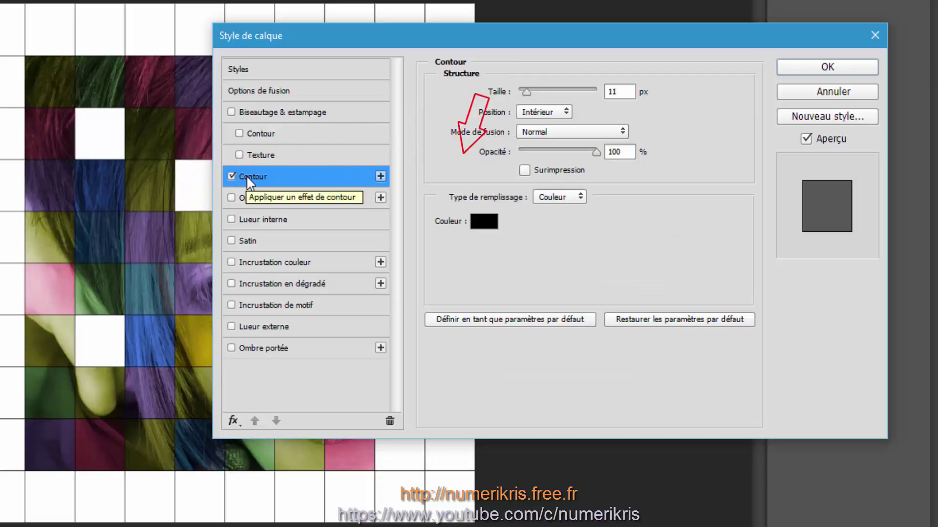
drag(623, 92, 602, 94)
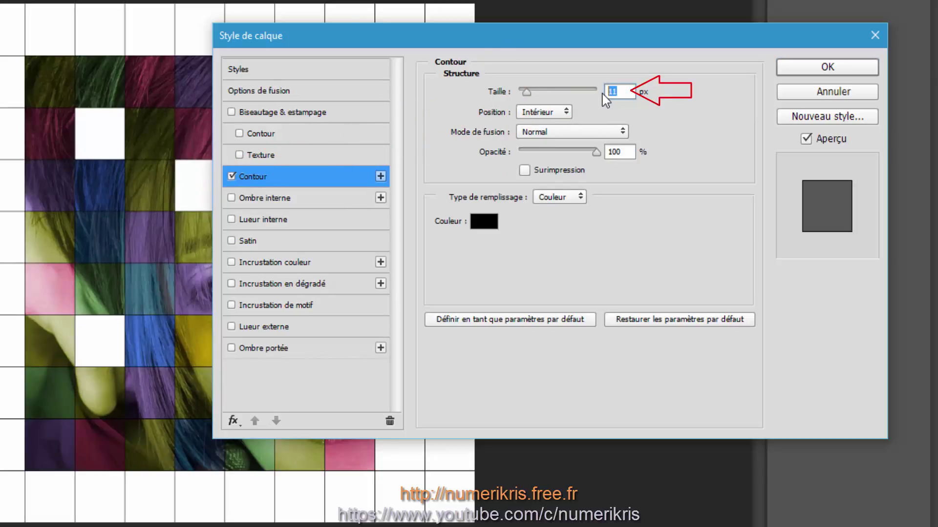
text(1)
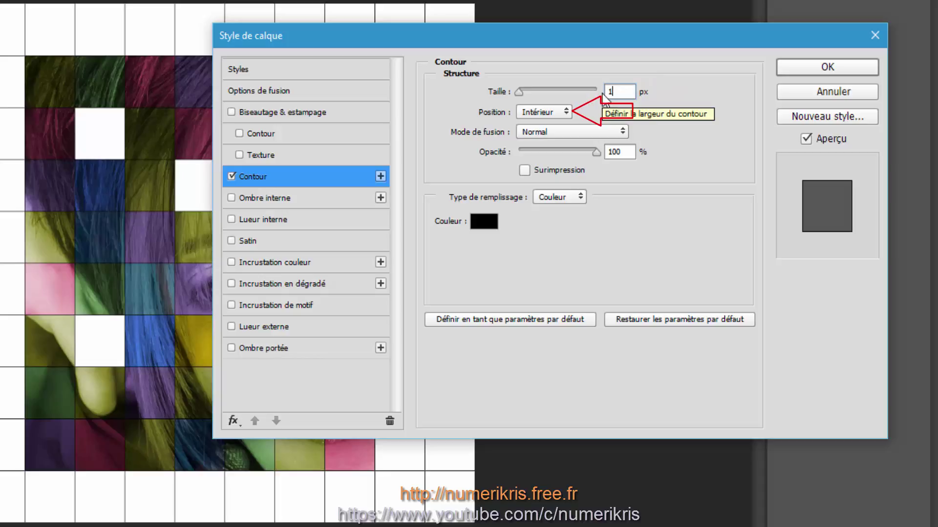
click(542, 112)
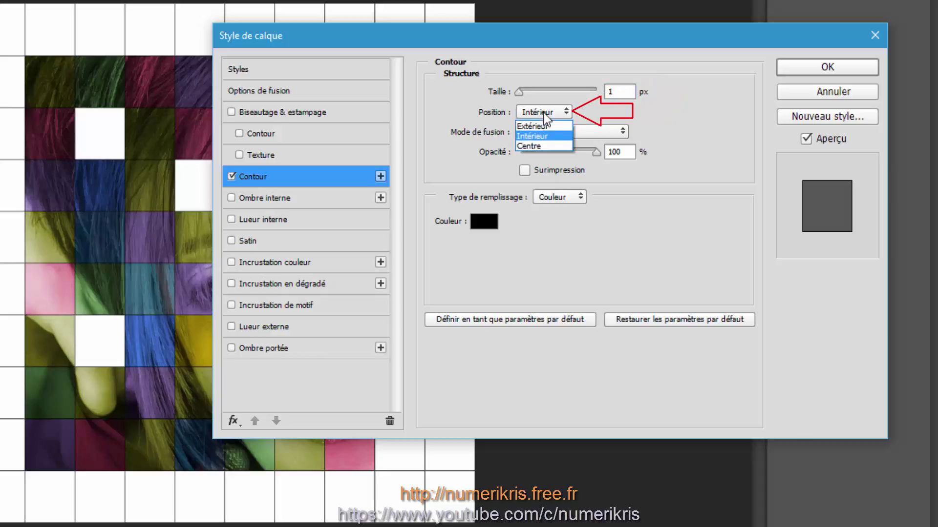
click(540, 124)
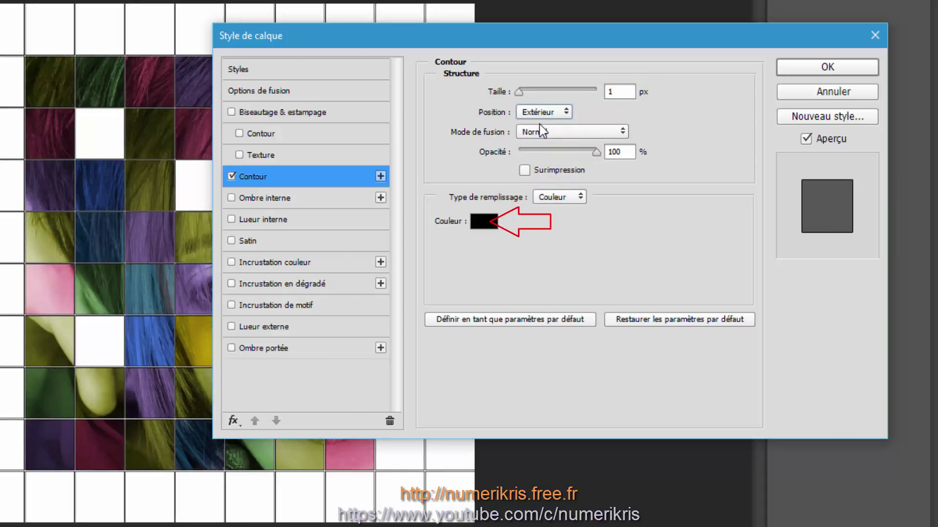
click(483, 220)
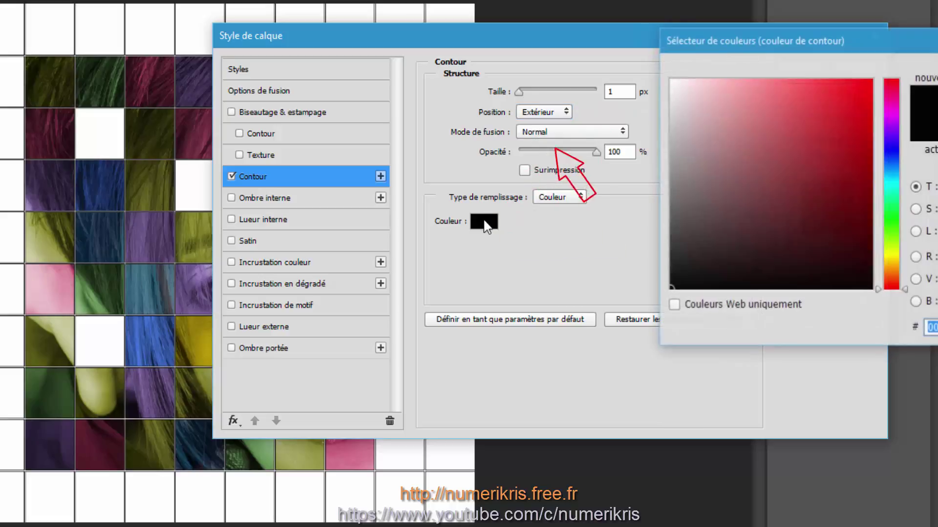
click(671, 82)
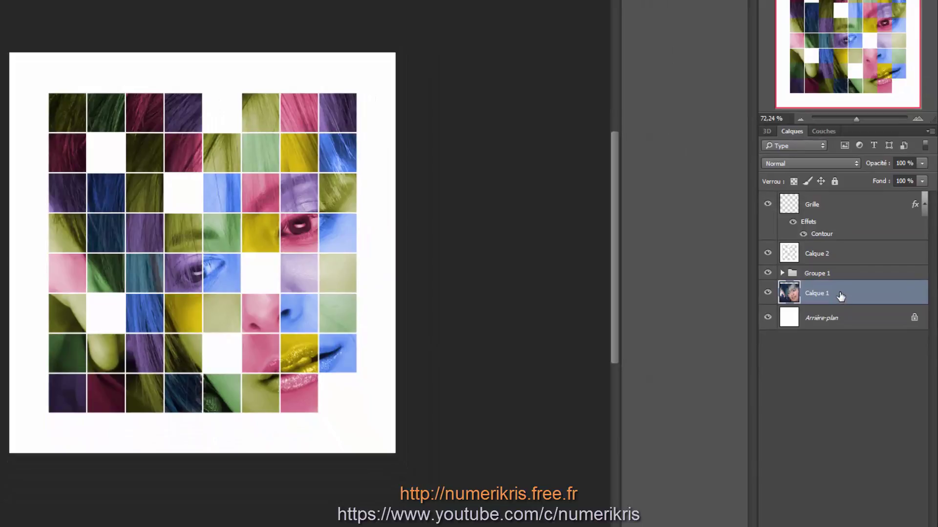
- Convert the Calque 1 portrait layer to a smart object and open its contents for editing
right_click(840, 296)
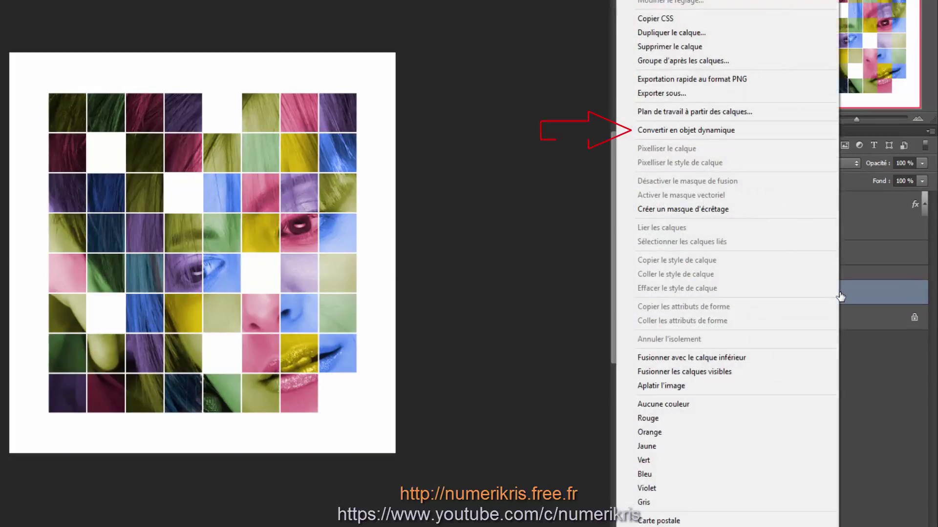
click(649, 133)
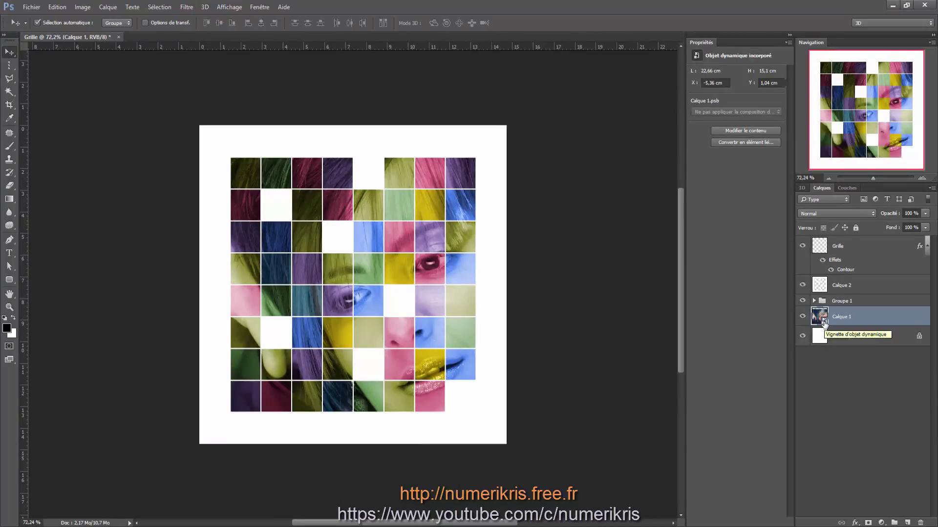
double_click(824, 321)
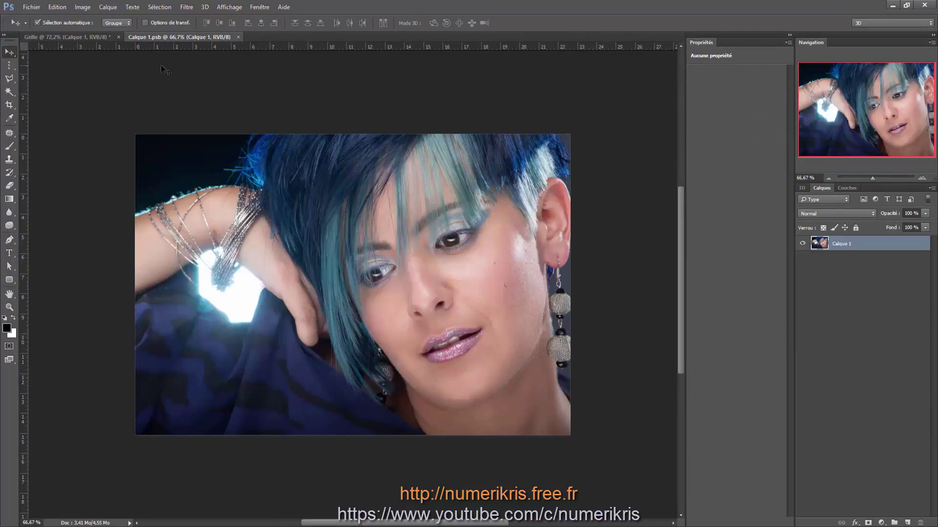
- Open the recent file clown-678042.jpg and copy its image into Calque 1.psb as a new layer above the portrait
click(31, 7)
mouse_move(64, 67)
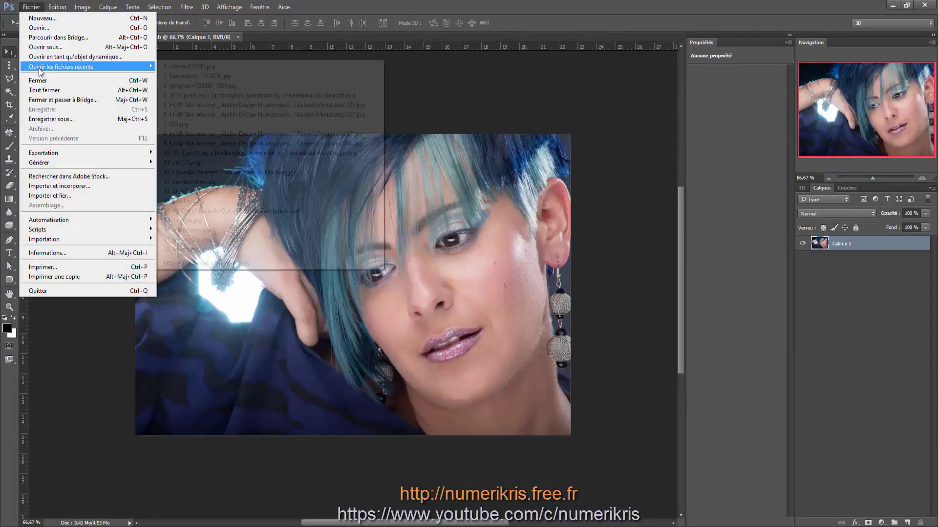
click(178, 67)
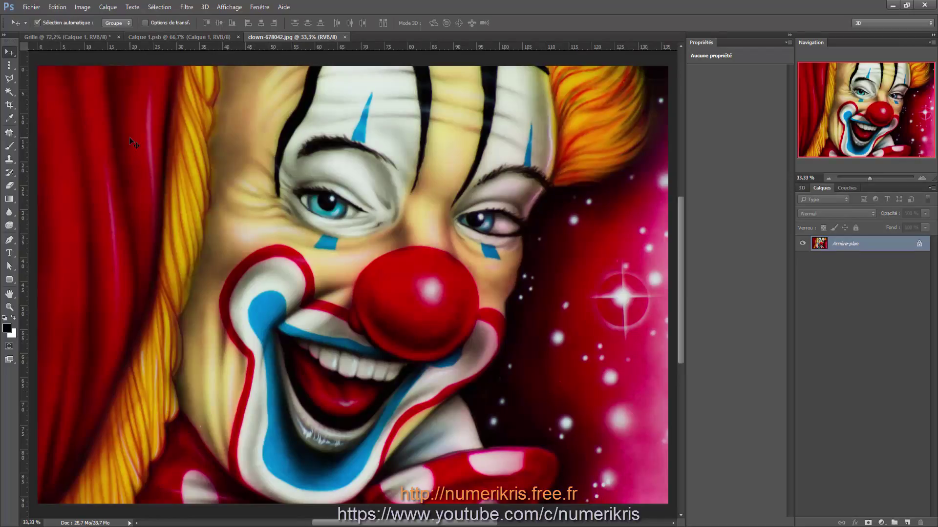
drag(131, 138, 246, 216)
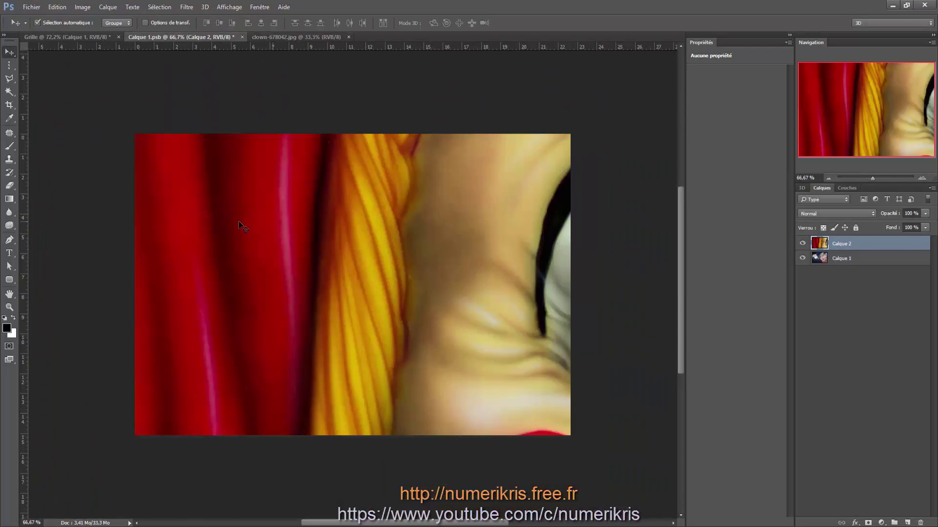
- Align the clown layer with the canvas's upper-left corner and scale it down with Free Transform to fill the Calque 1.psb canvas
scroll(239, 222, down, 5)
scroll(131, 231, down, 2)
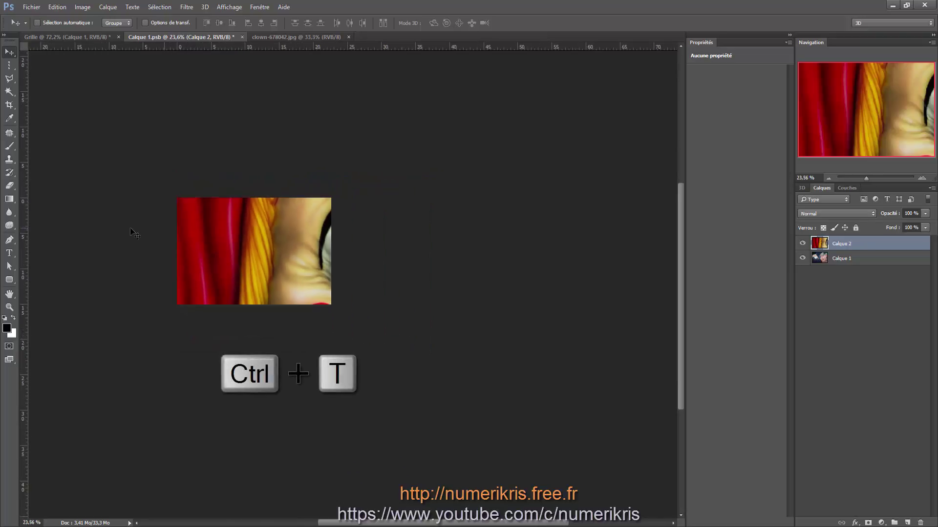
key(ctrl+t)
drag(425, 376, 451, 396)
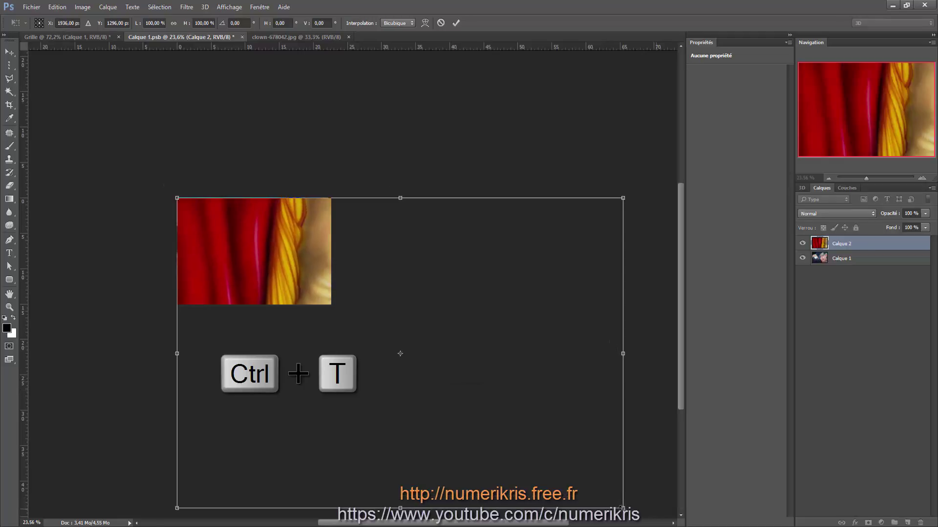
drag(622, 508, 328, 313)
key(Return)
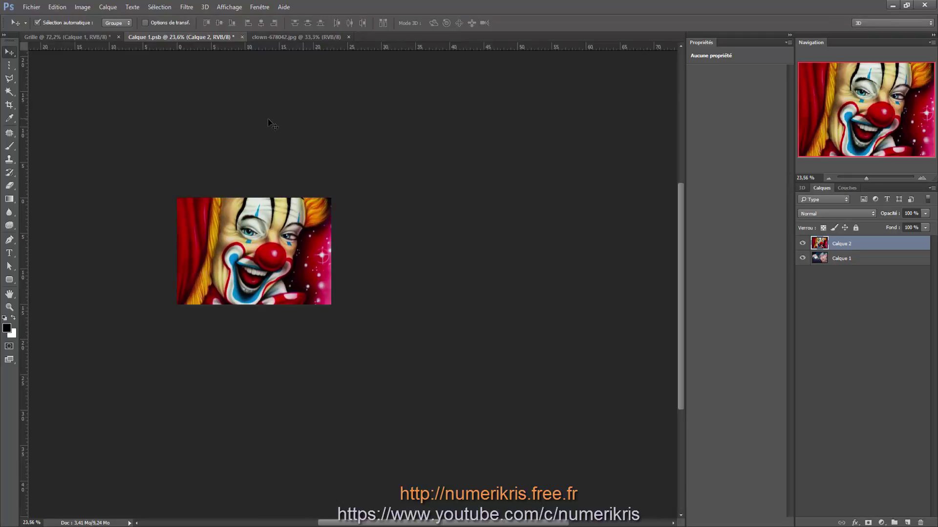
- Close the Propriétés tab group to enlarge the document workspace
click(788, 43)
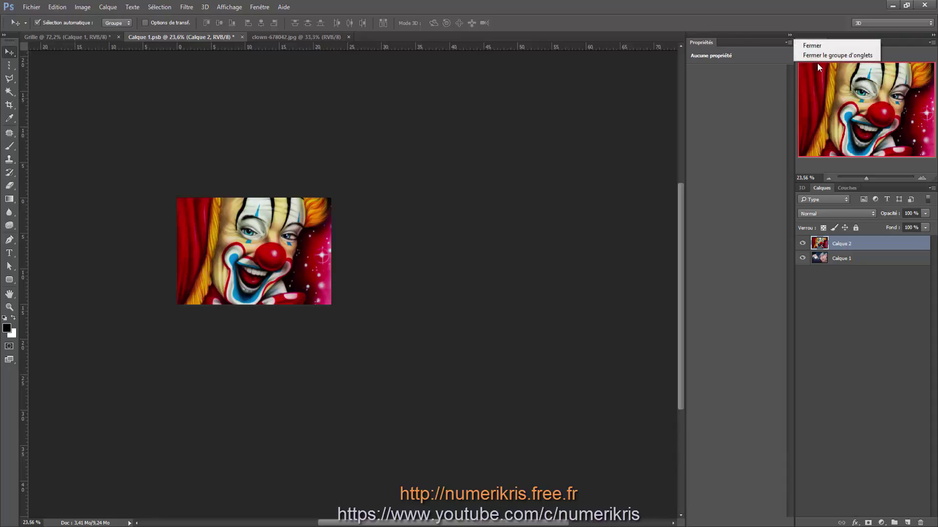
click(815, 57)
- Hide the clown layer Calque 2 to check the portrait beneath it, and show it again
scroll(398, 281, up, 5)
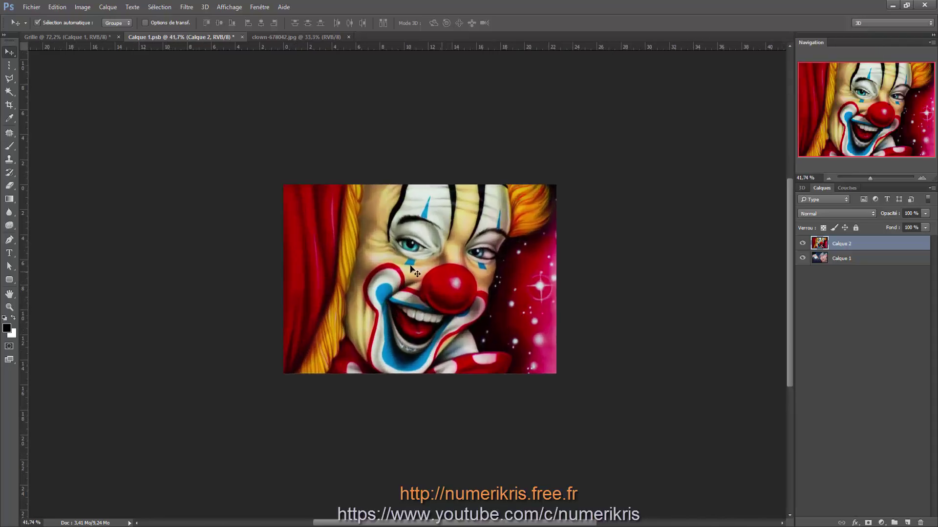
click(802, 243)
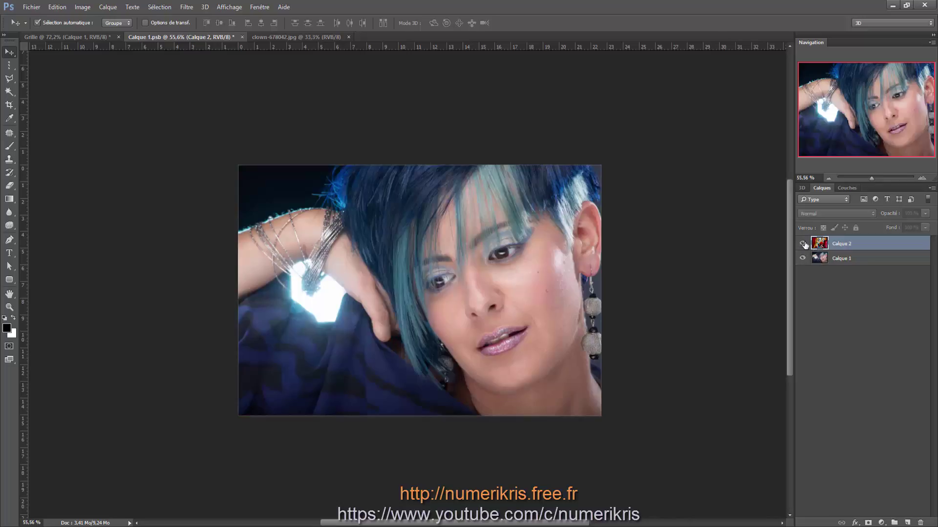
click(802, 243)
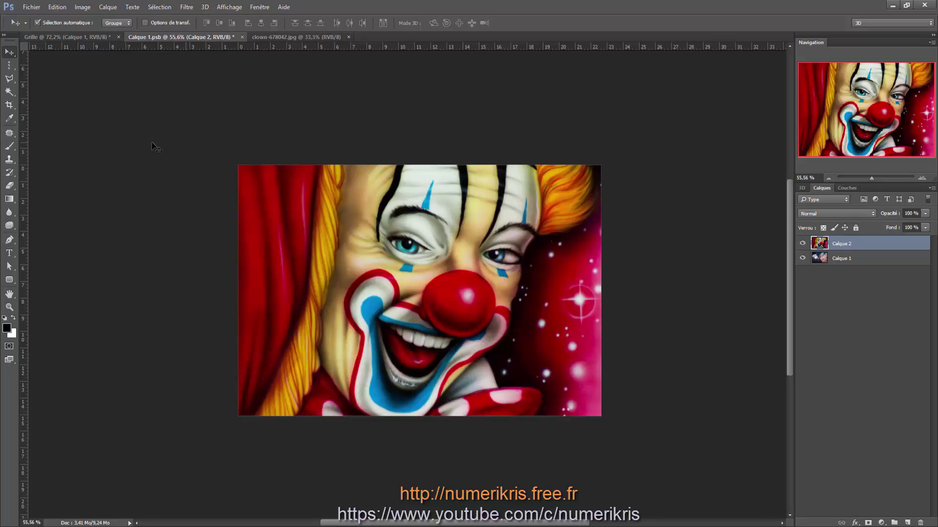
- Save the edited smart object contents in Calque 1.psb and return to the Grille document
key(ctrl+s)
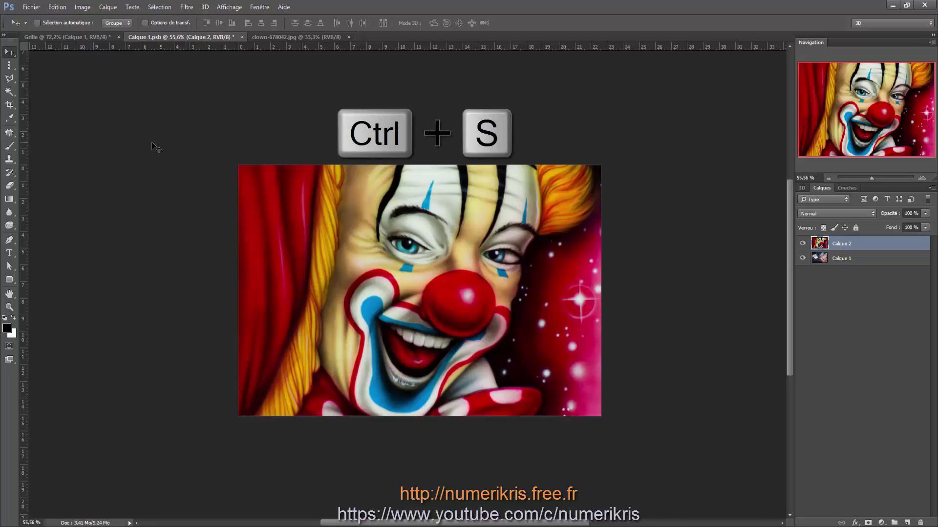
click(37, 23)
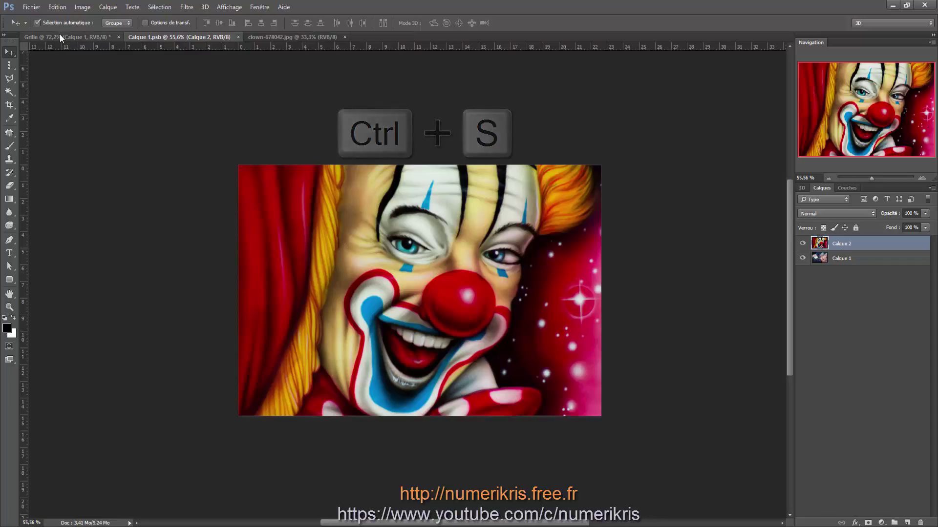
click(60, 37)
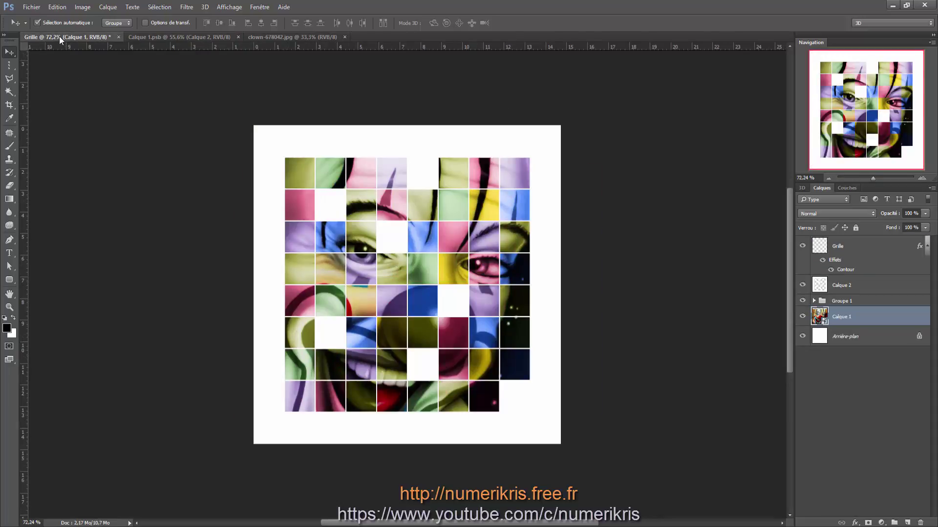